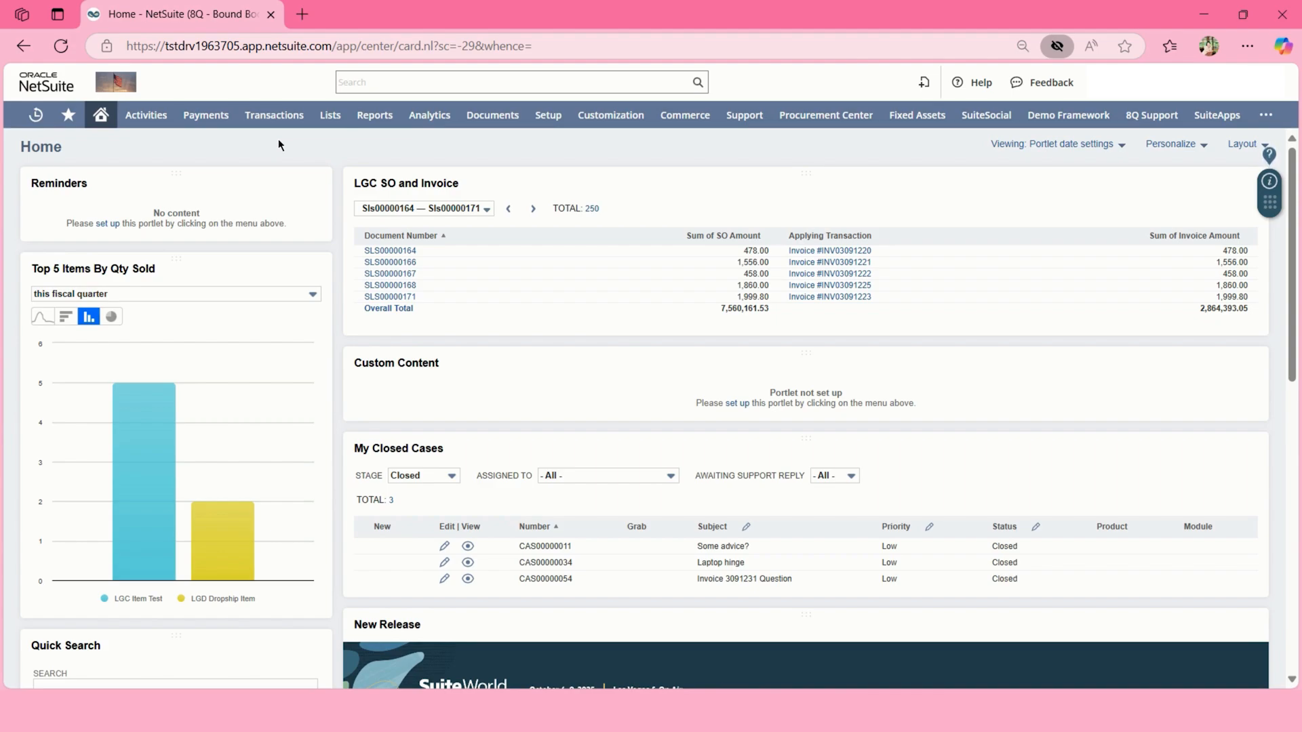
Start a new Discount item from Lists > Accounting > Items > New.
mouse_move(330, 115)
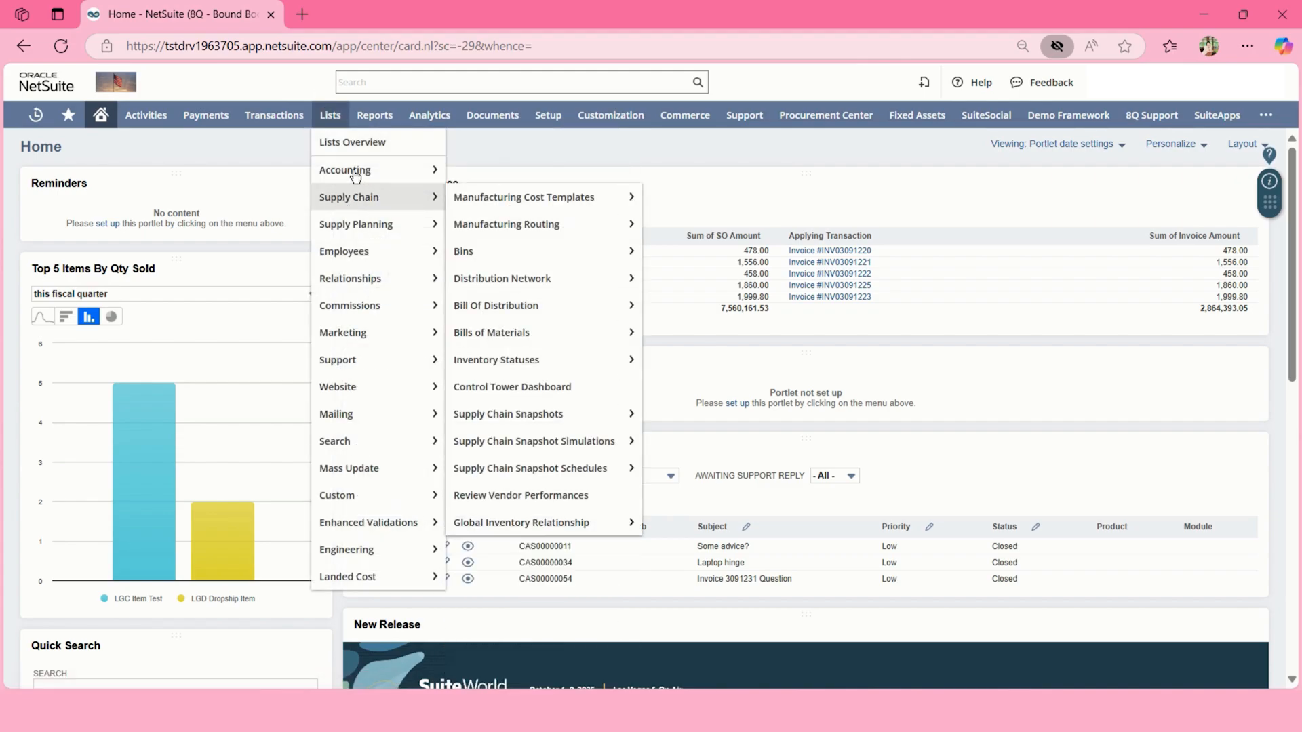
mouse_move(360, 170)
mouse_move(602, 213)
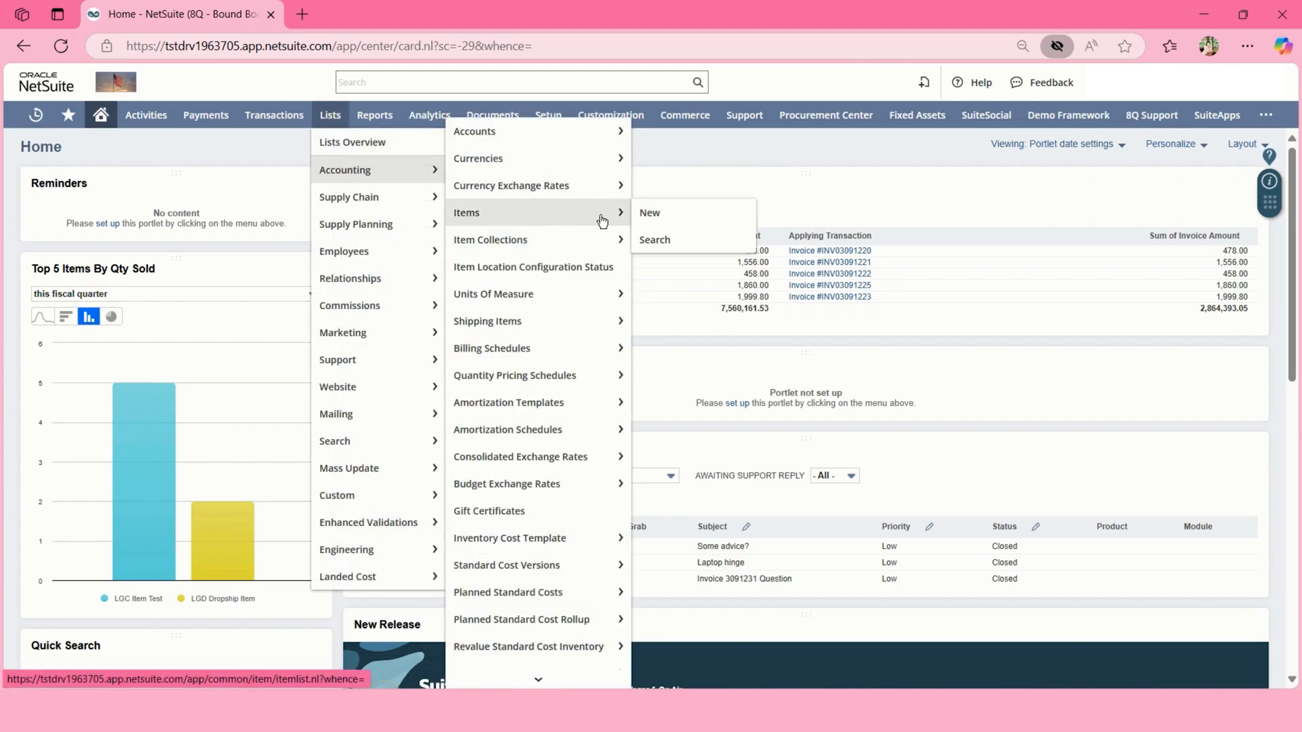
click(647, 214)
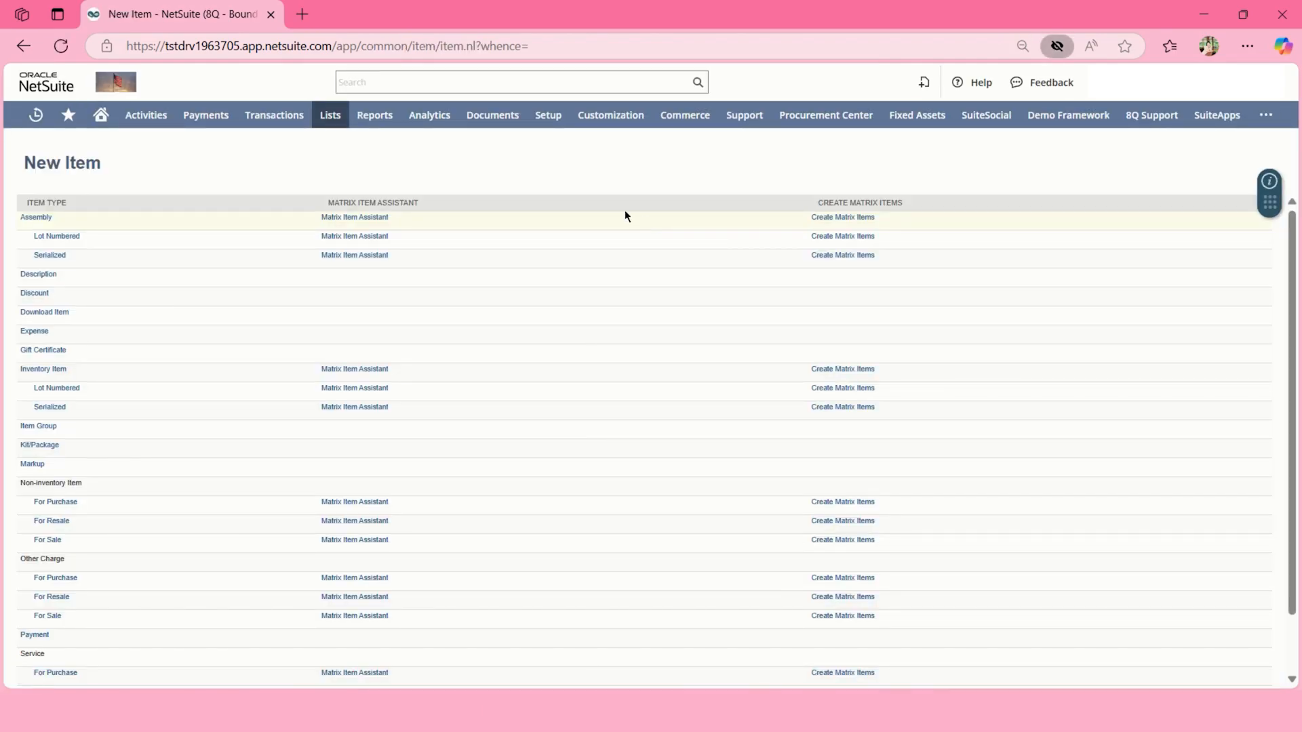
click(44, 293)
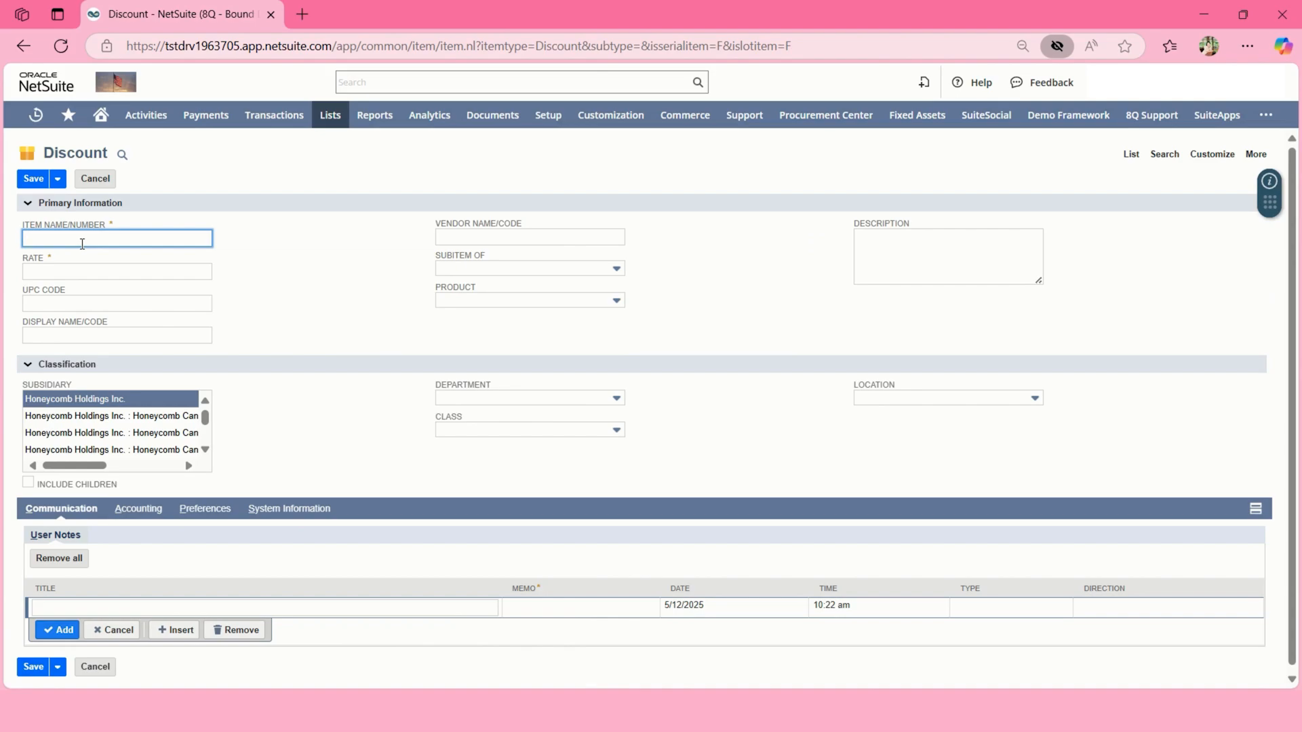
Name the discount item 'Discount Item -Library Content: Promo' and set its rate to 20%.
text(Discount Item)
text( P)
key(BackSpace)
text(Library Content: Promo)
click(189, 271)
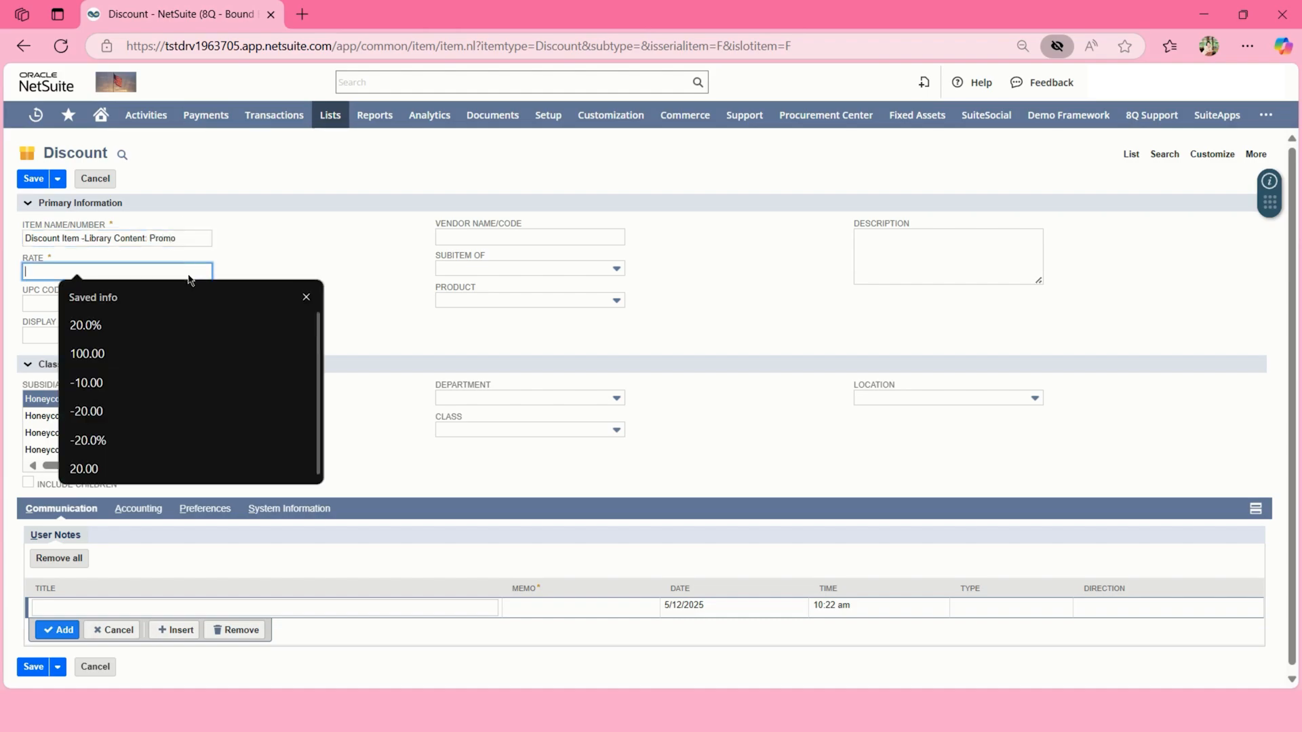
text(20)
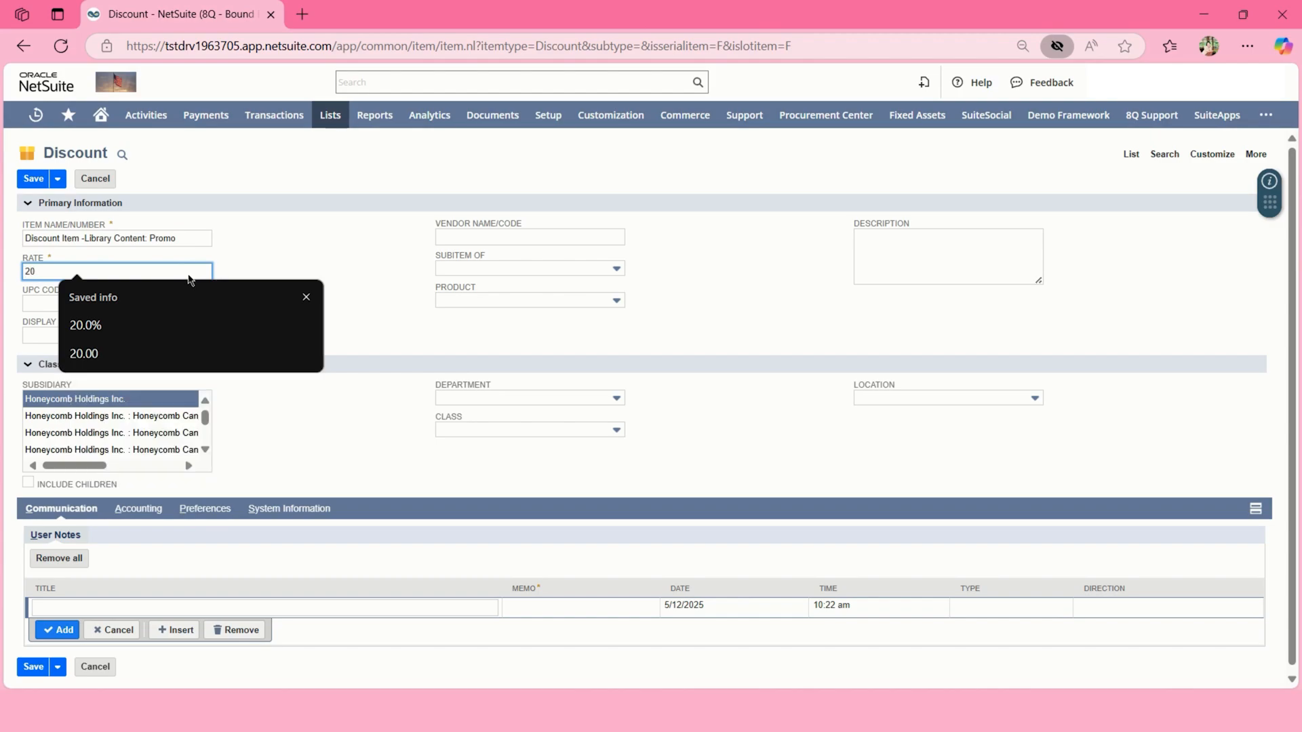
click(253, 215)
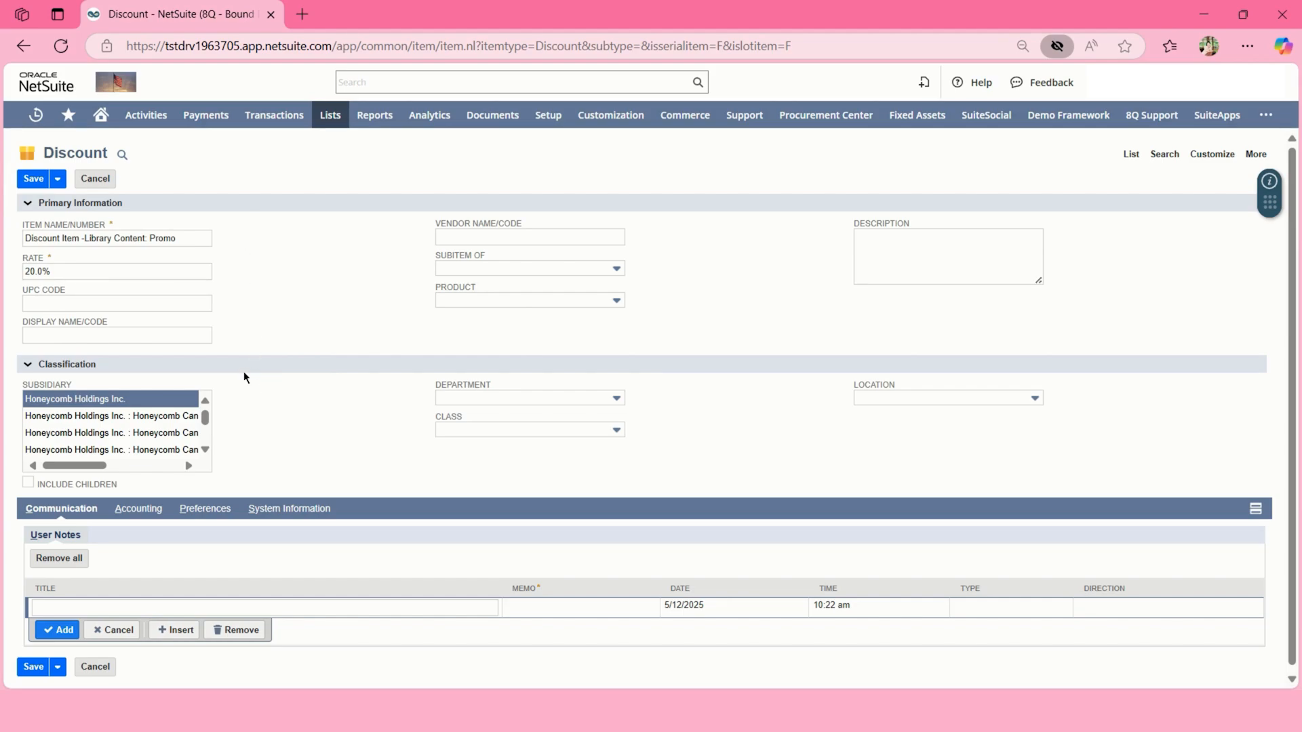
Try saving the discount item, dismiss the missing-account alert, and bring up its Account list.
click(32, 182)
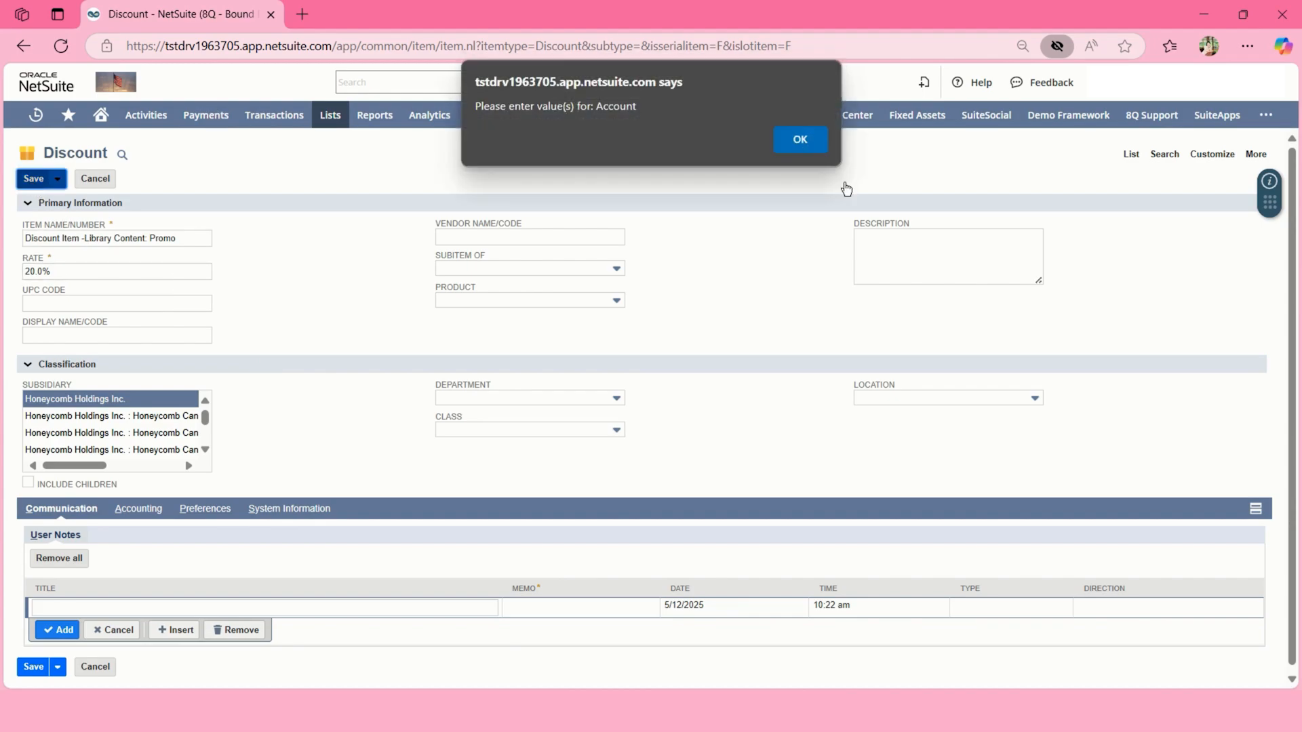
click(804, 143)
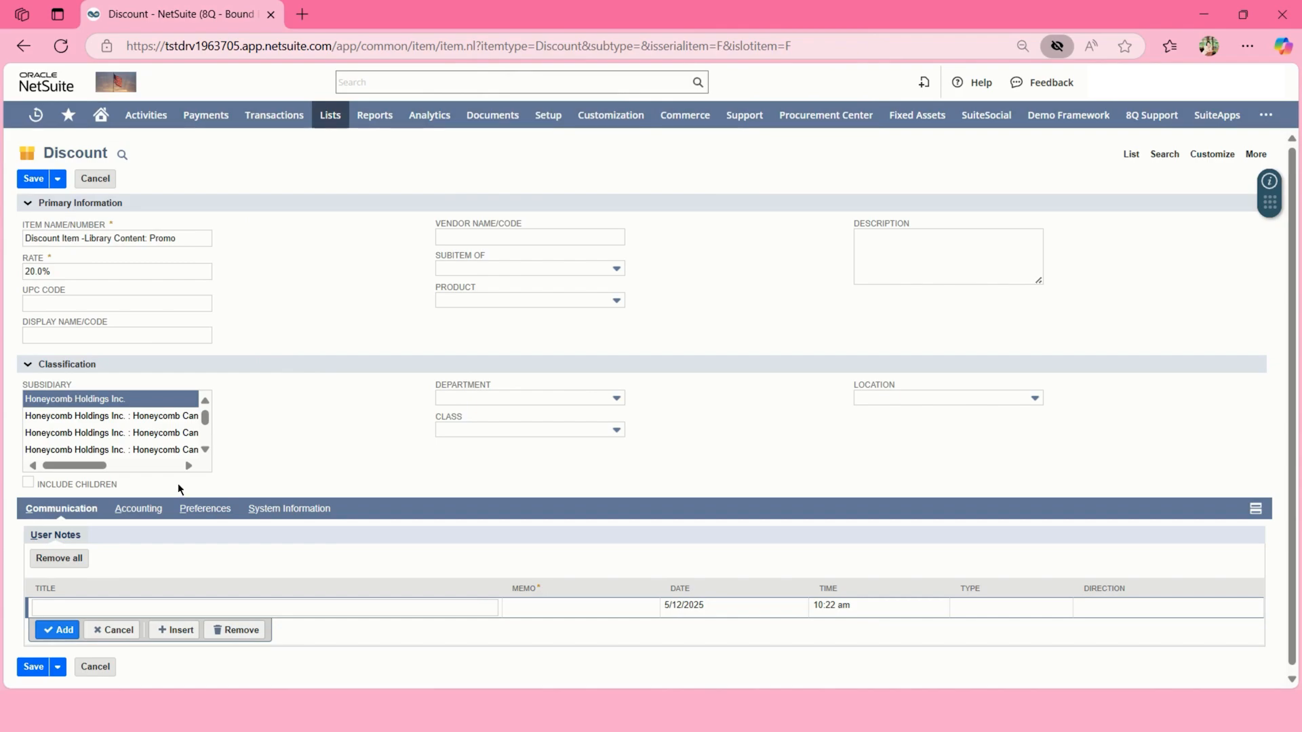
click(151, 512)
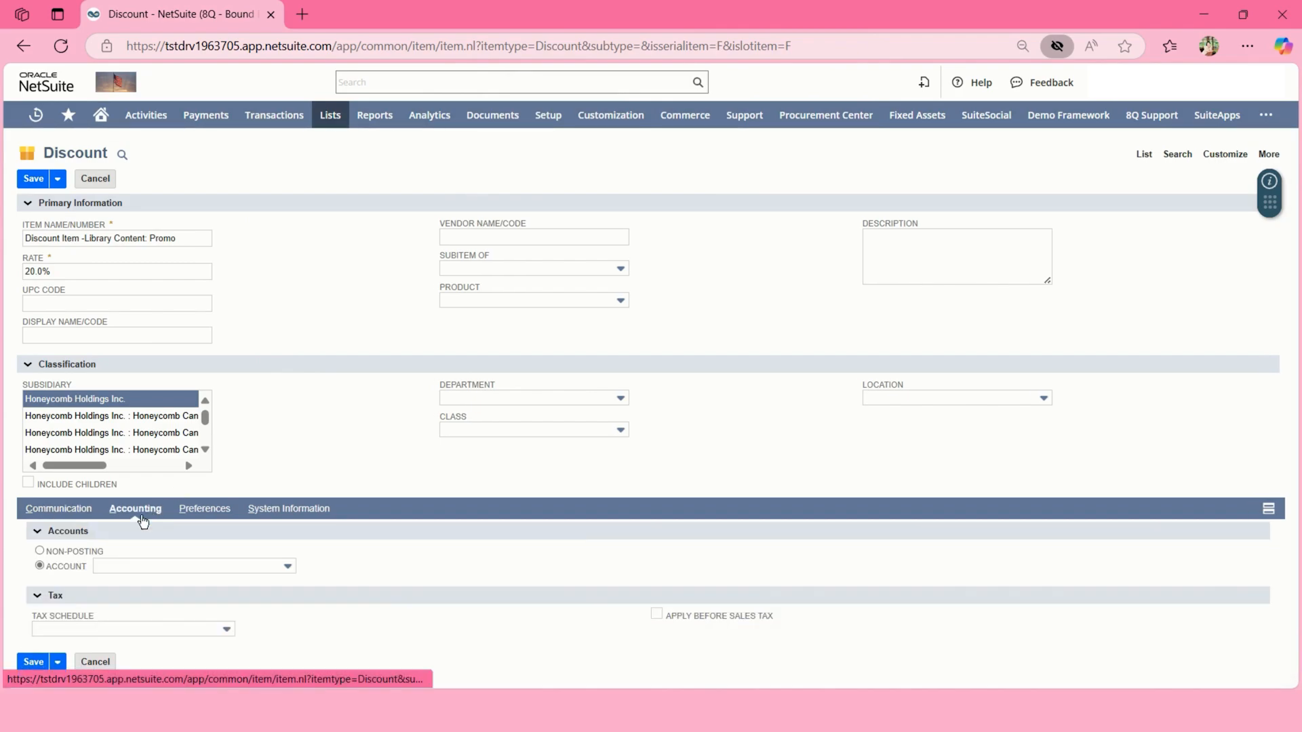
click(126, 566)
scroll(151, 542, down, 3)
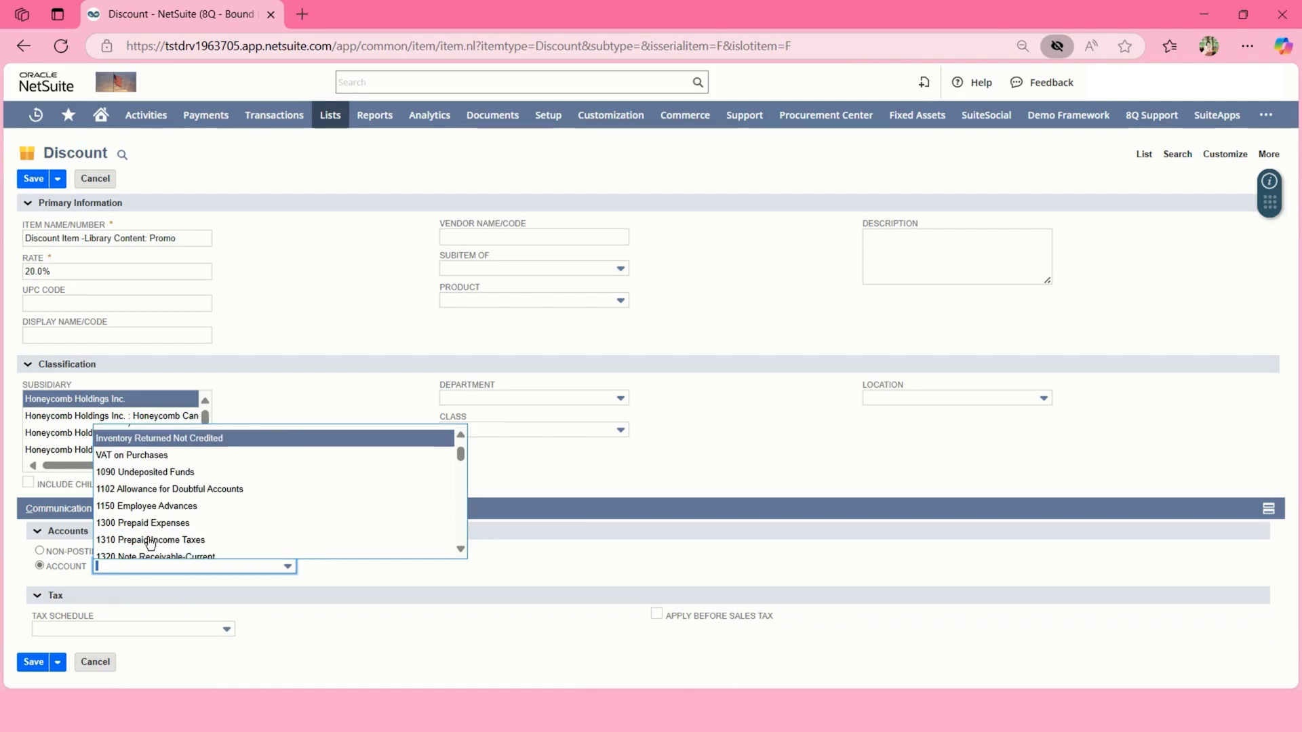
Choose account 7200.1 Library Content Test Only and save the discount item.
key(ctrl+f)
text(disc)
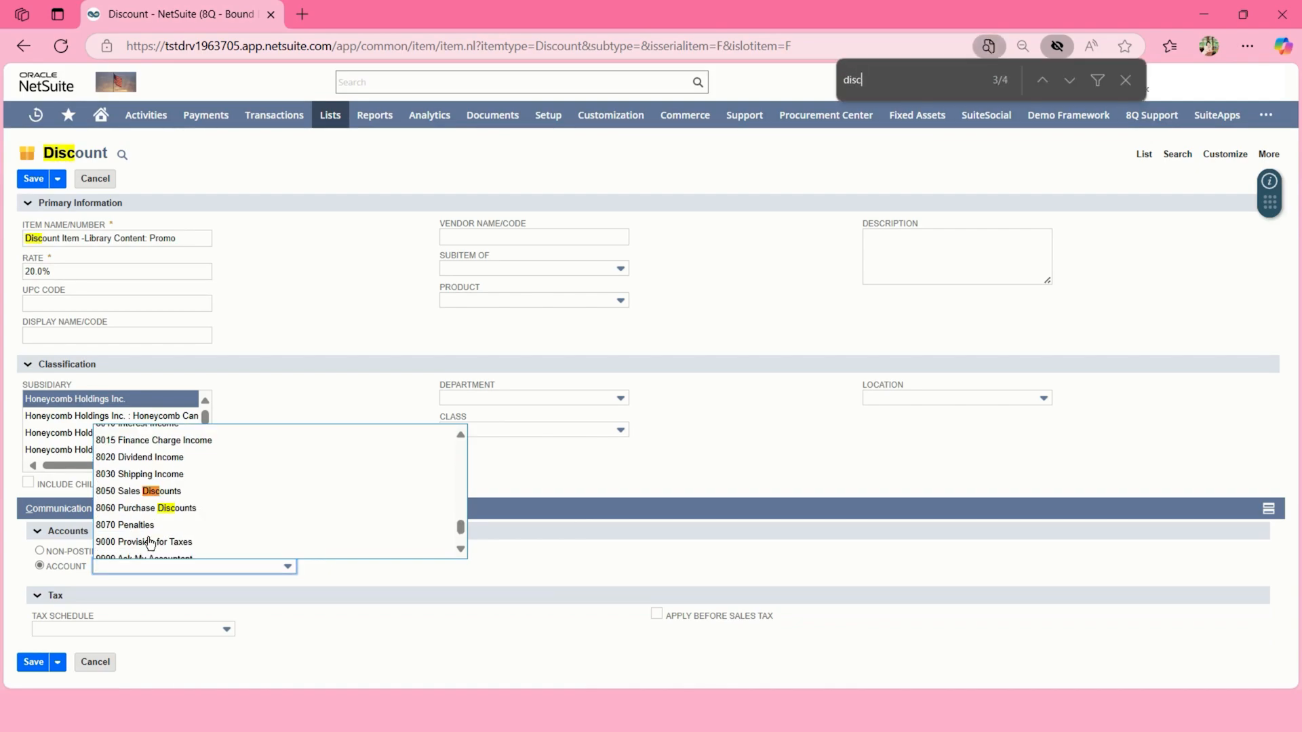
key(Return)
key(Return)
key(BackSpace)
key(BackSpace)
key(BackSpace)
key(BackSpace)
text(librar)
key(Return)
key(Return)
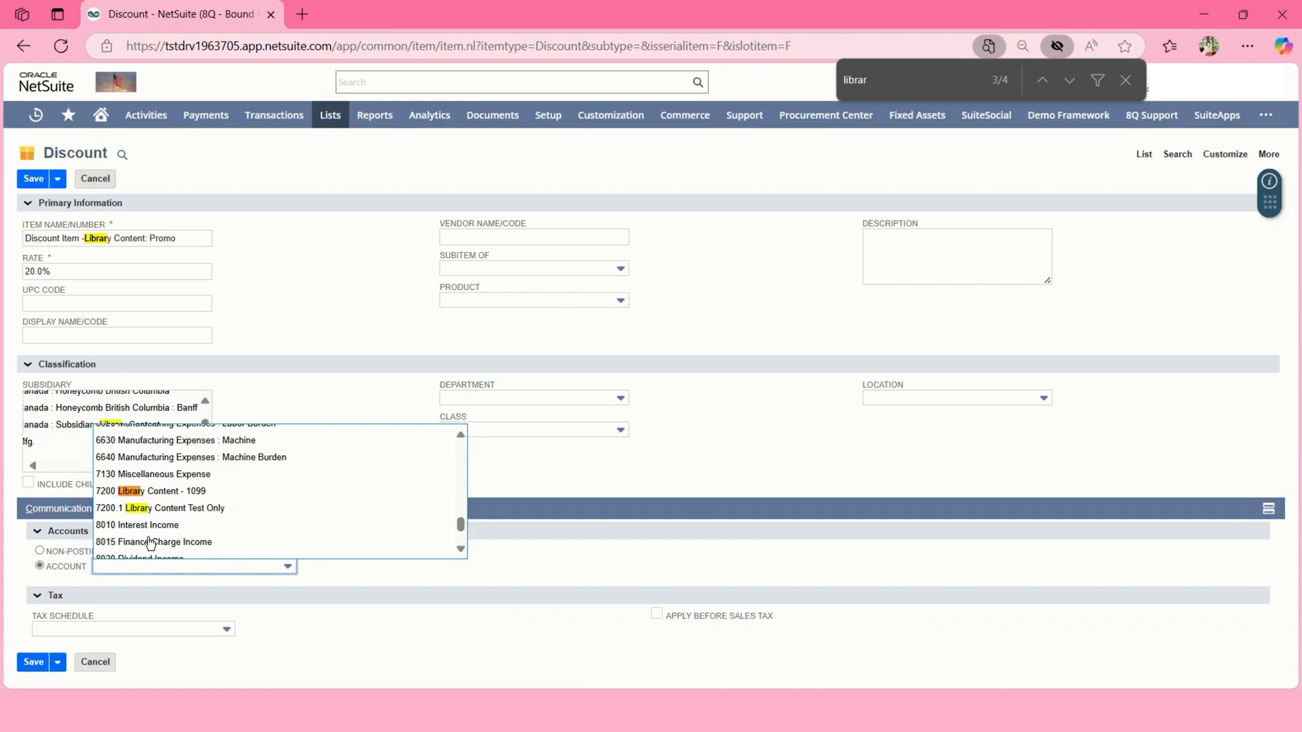
click(149, 508)
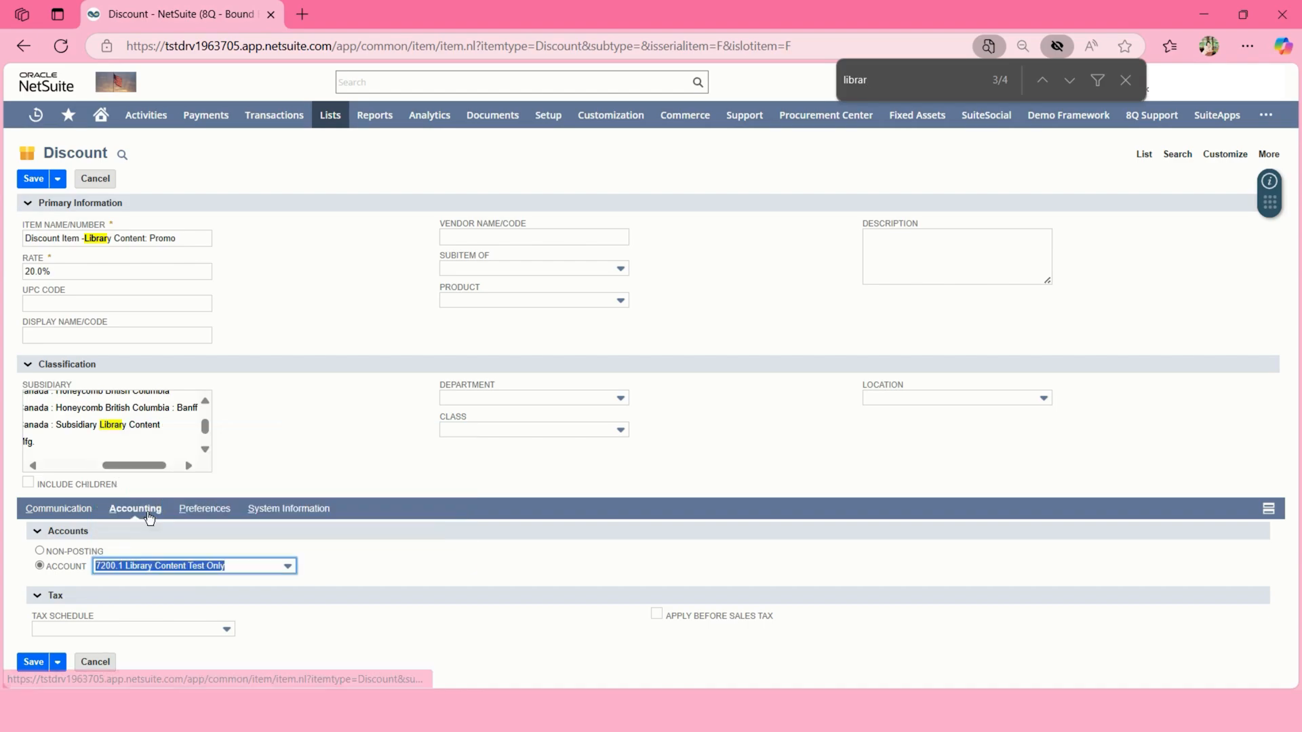
click(33, 661)
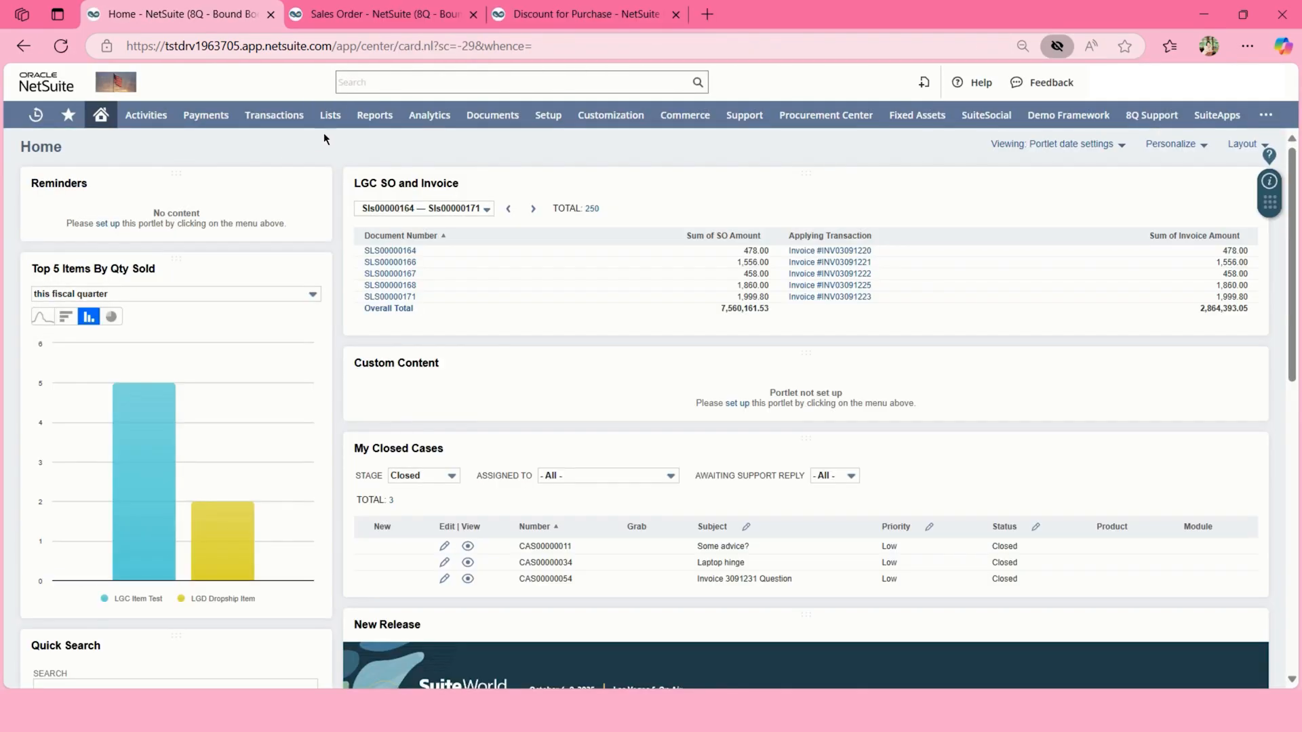
Start a new Standard Promotion from Lists > Marketing > Promotions > New.
mouse_move(331, 116)
mouse_move(338, 334)
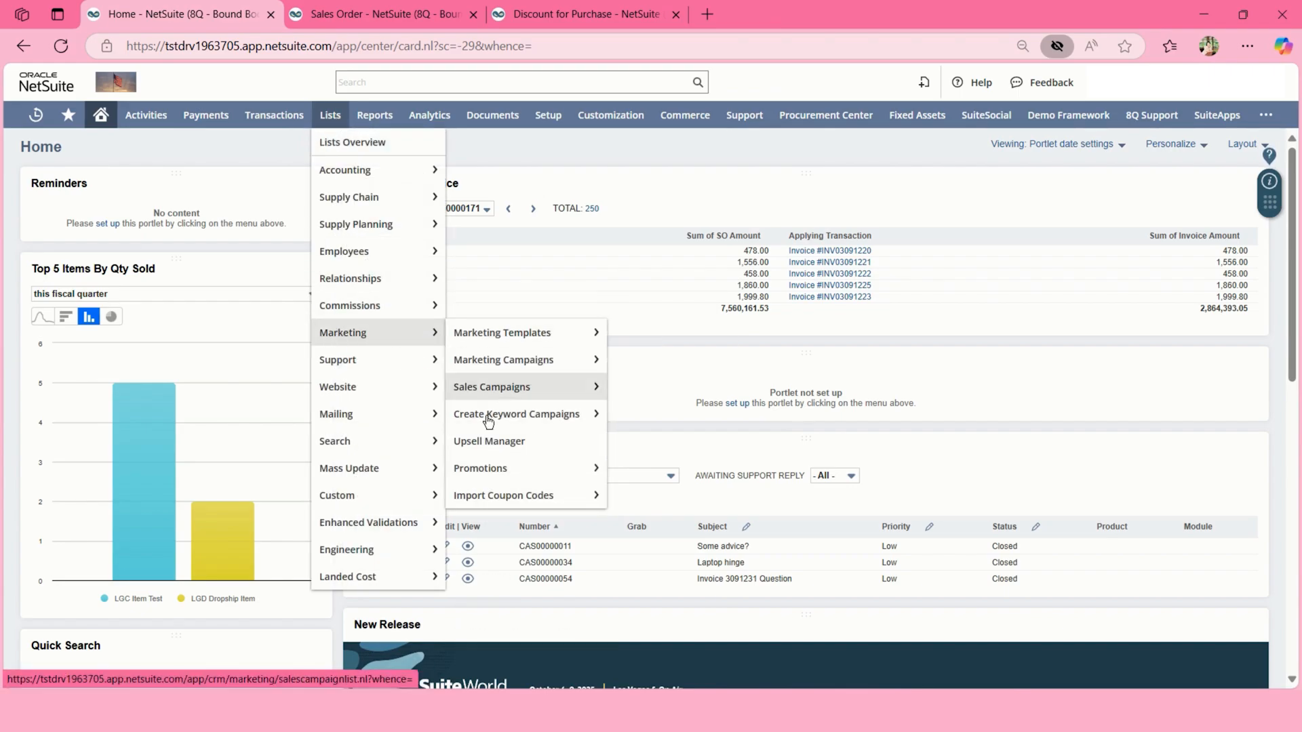
mouse_move(494, 468)
click(628, 475)
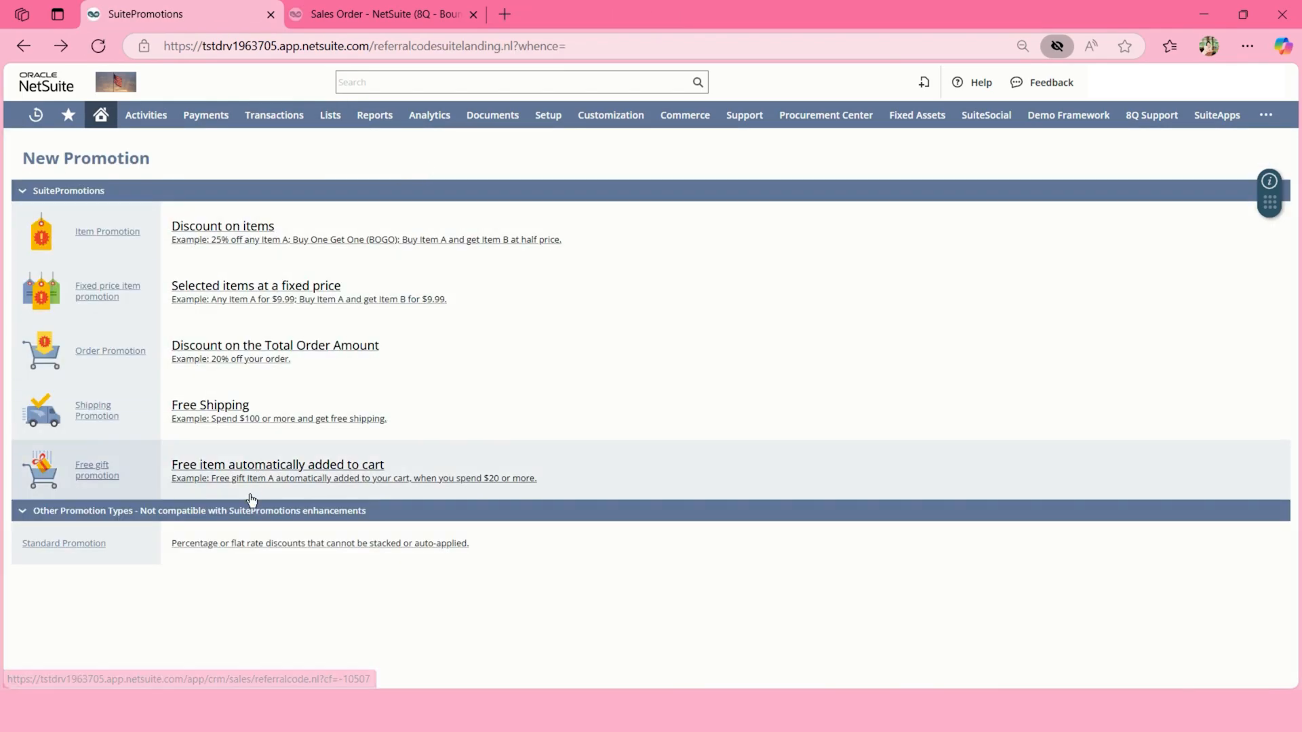
click(217, 552)
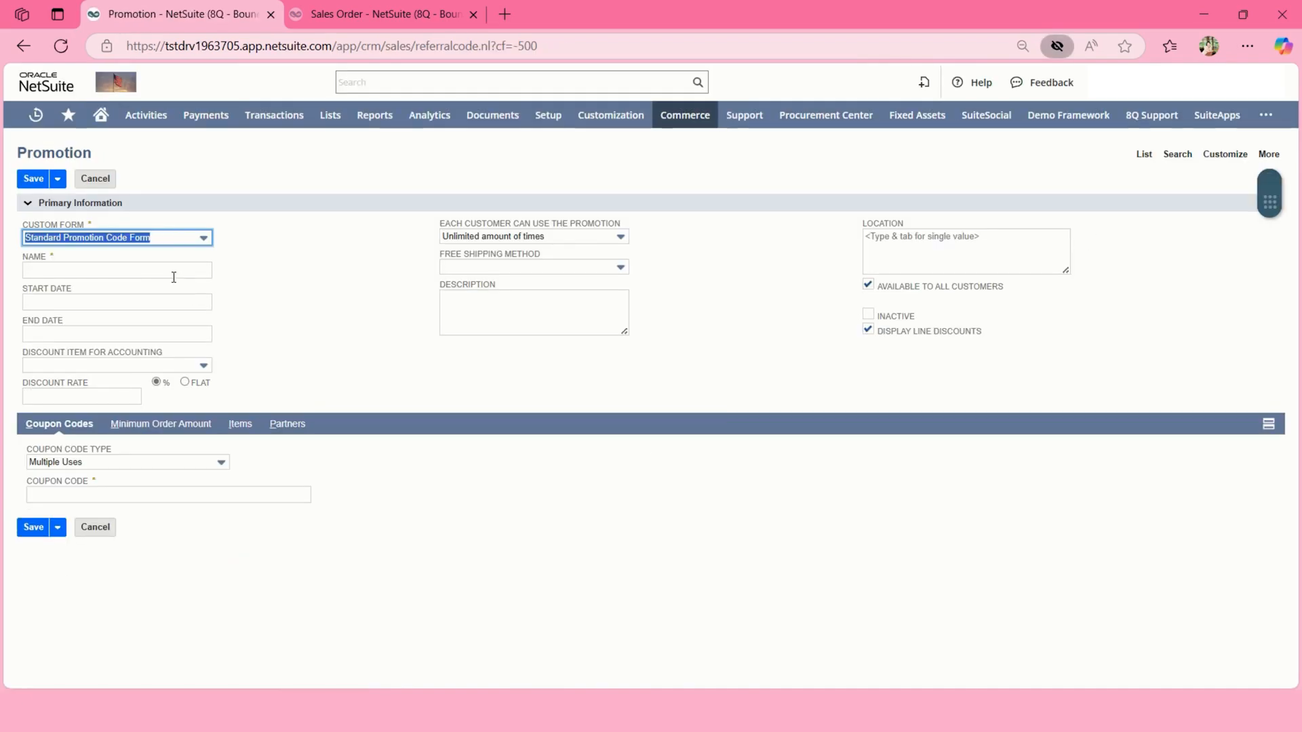
Name the promotion 'Library content - promotion' with description 'For testing Only'.
click(171, 271)
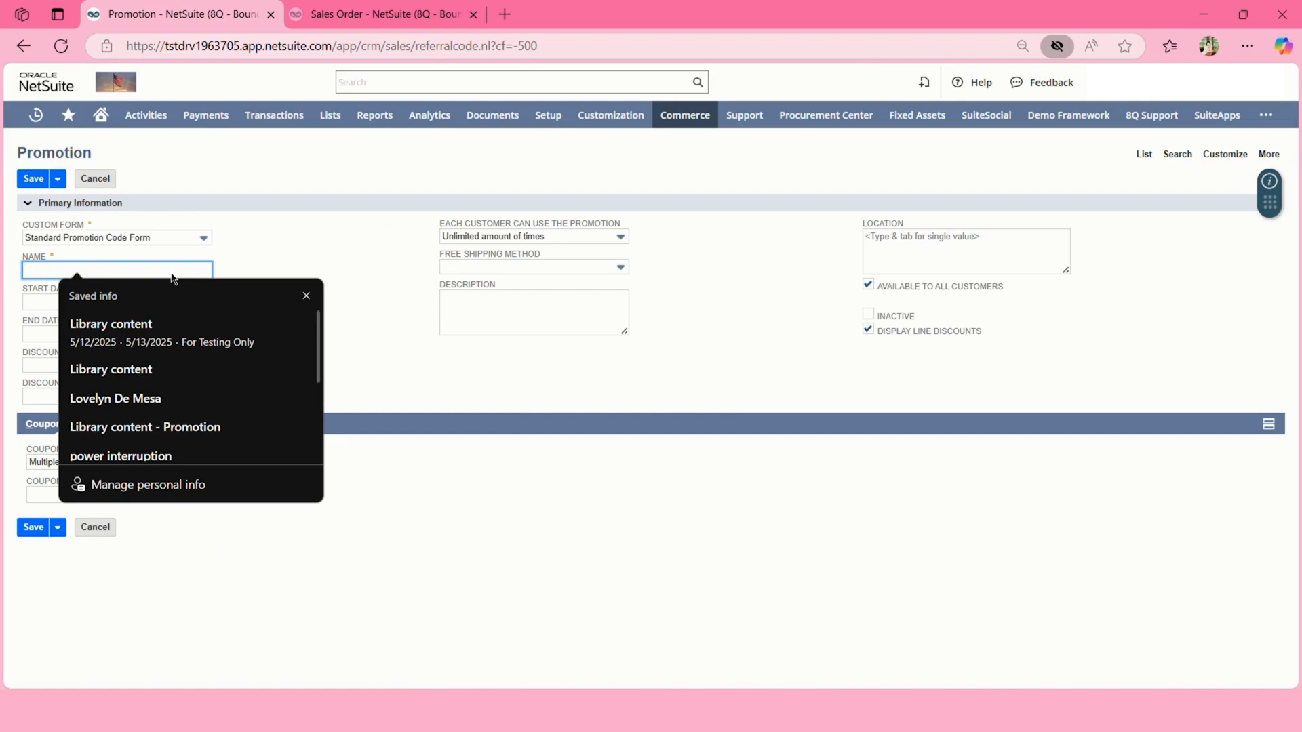
click(145, 426)
click(96, 266)
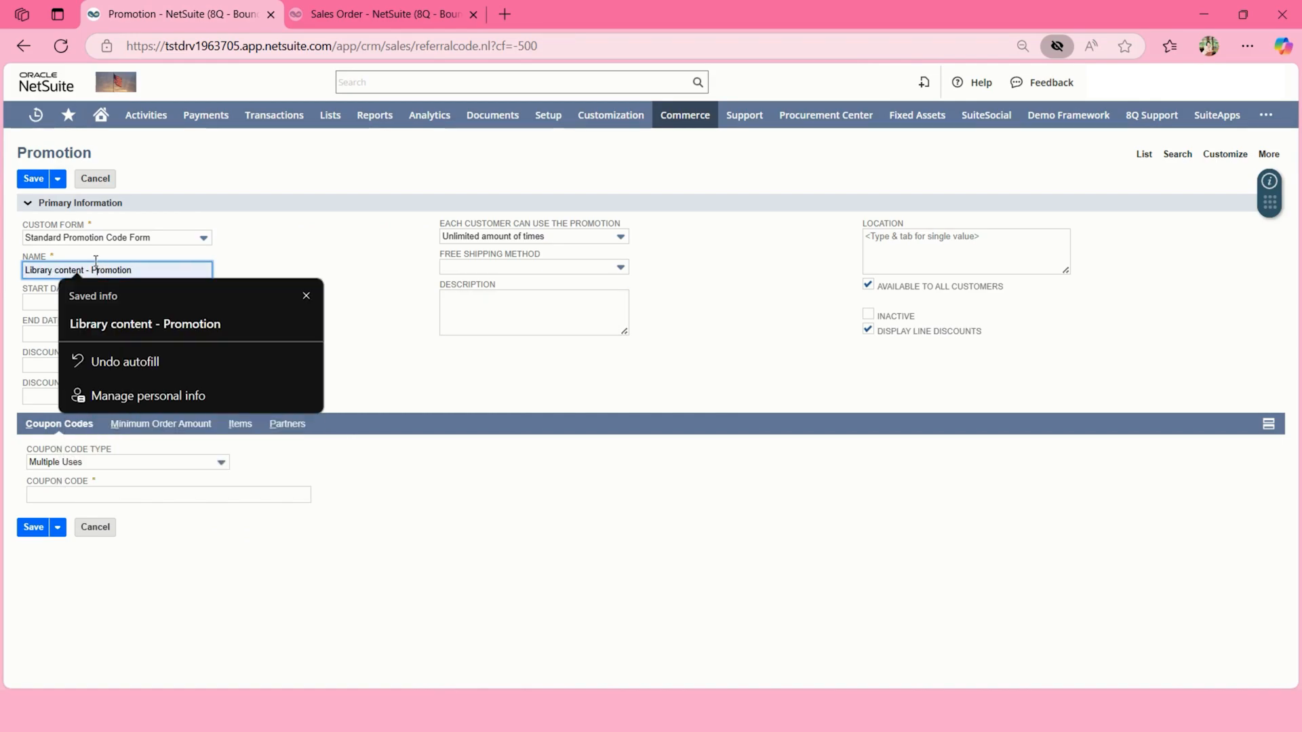
key(BackSpace)
text(p)
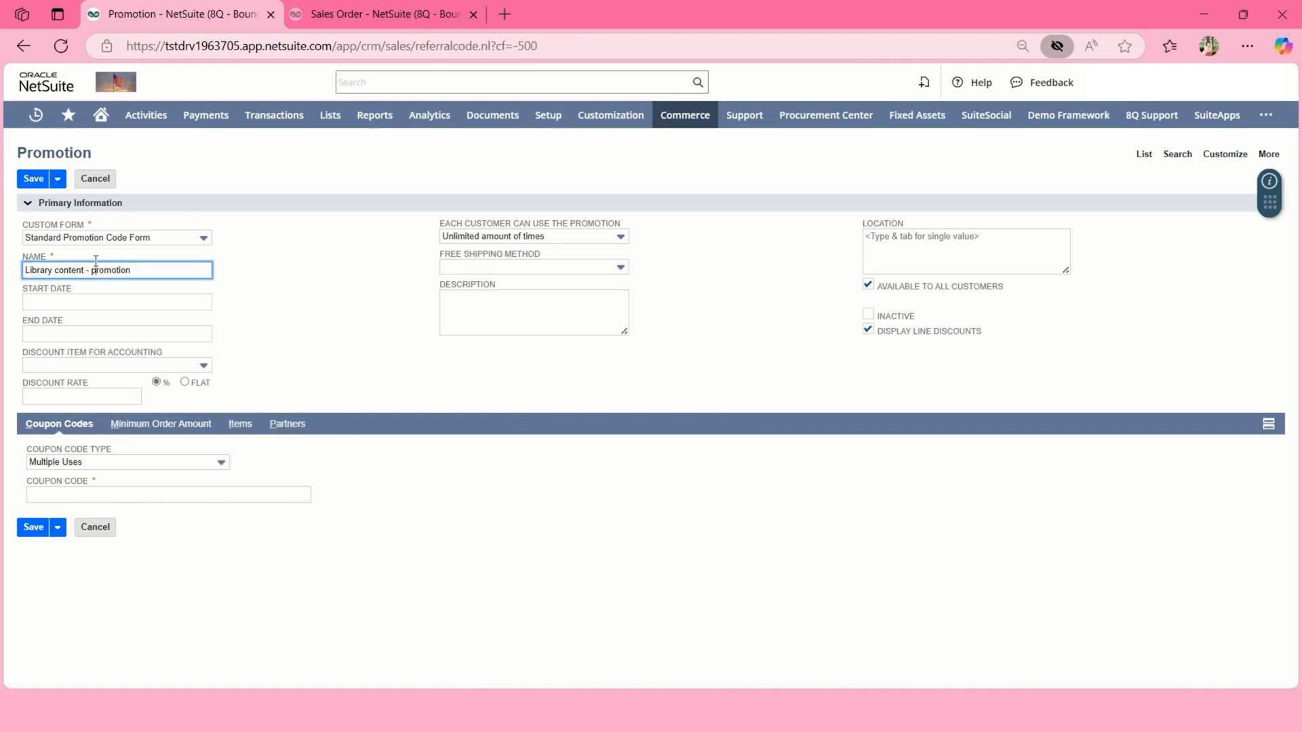
click(496, 328)
text(For testing)
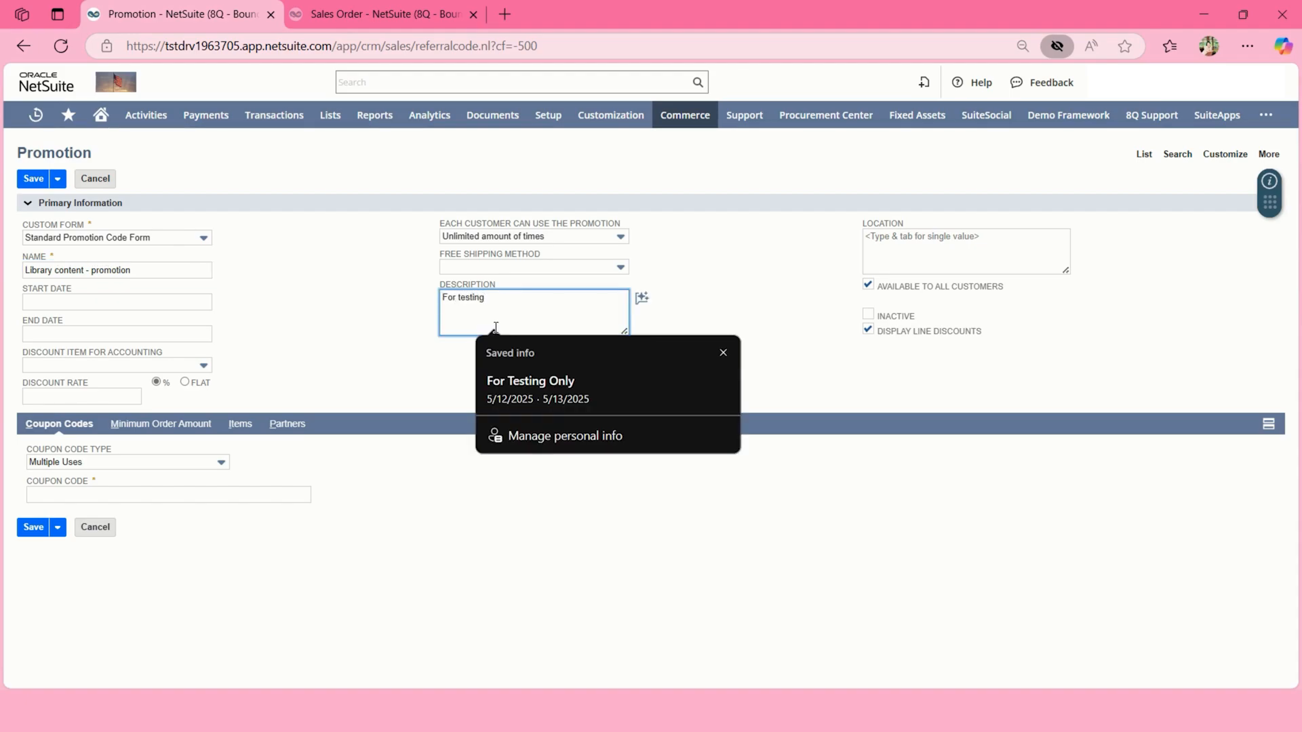
text( Only)
click(238, 341)
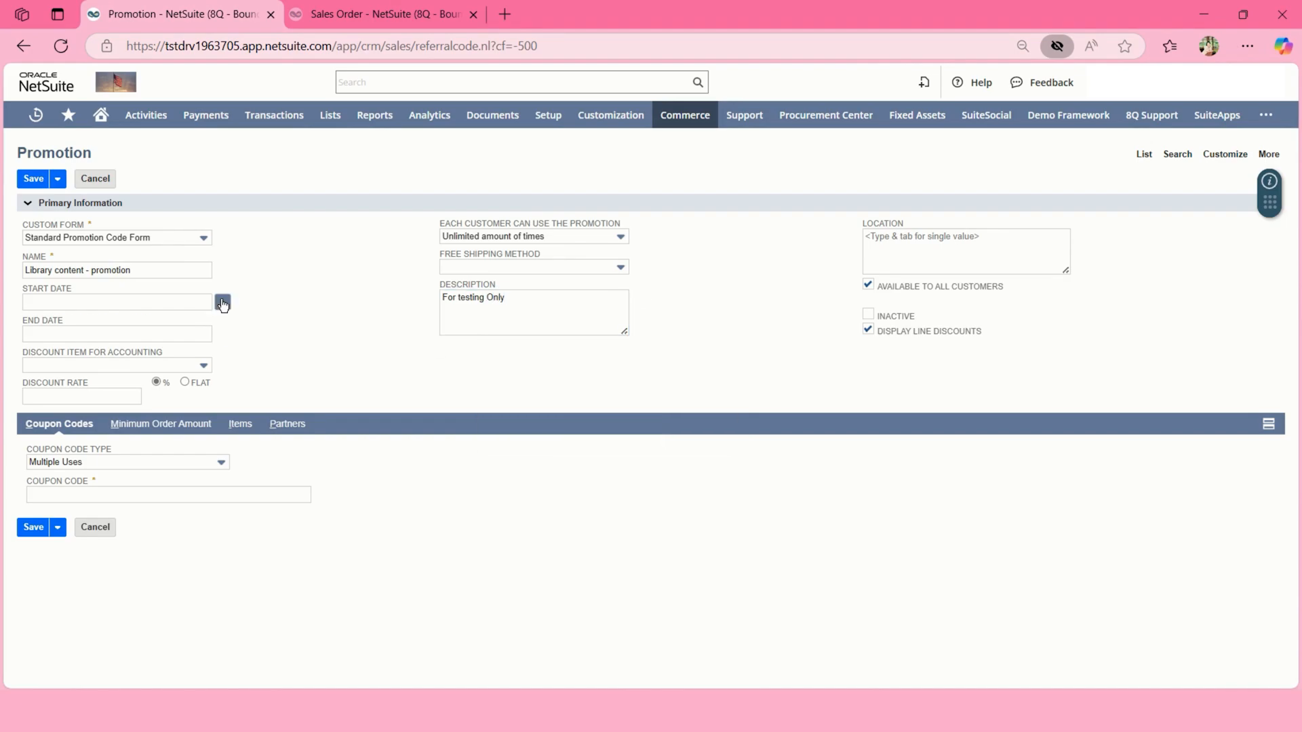
Set the promotion to run from 5/12/2025 to 5/13/2025.
click(222, 301)
click(130, 383)
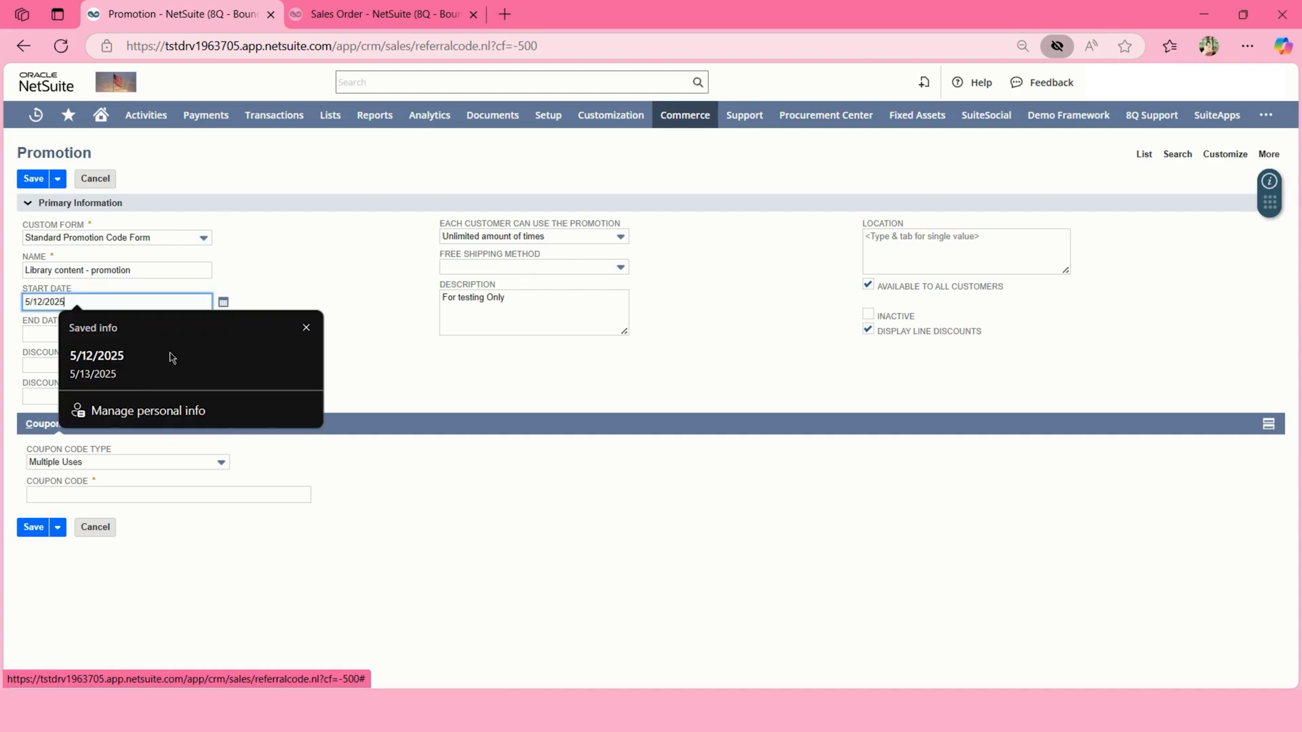
click(221, 334)
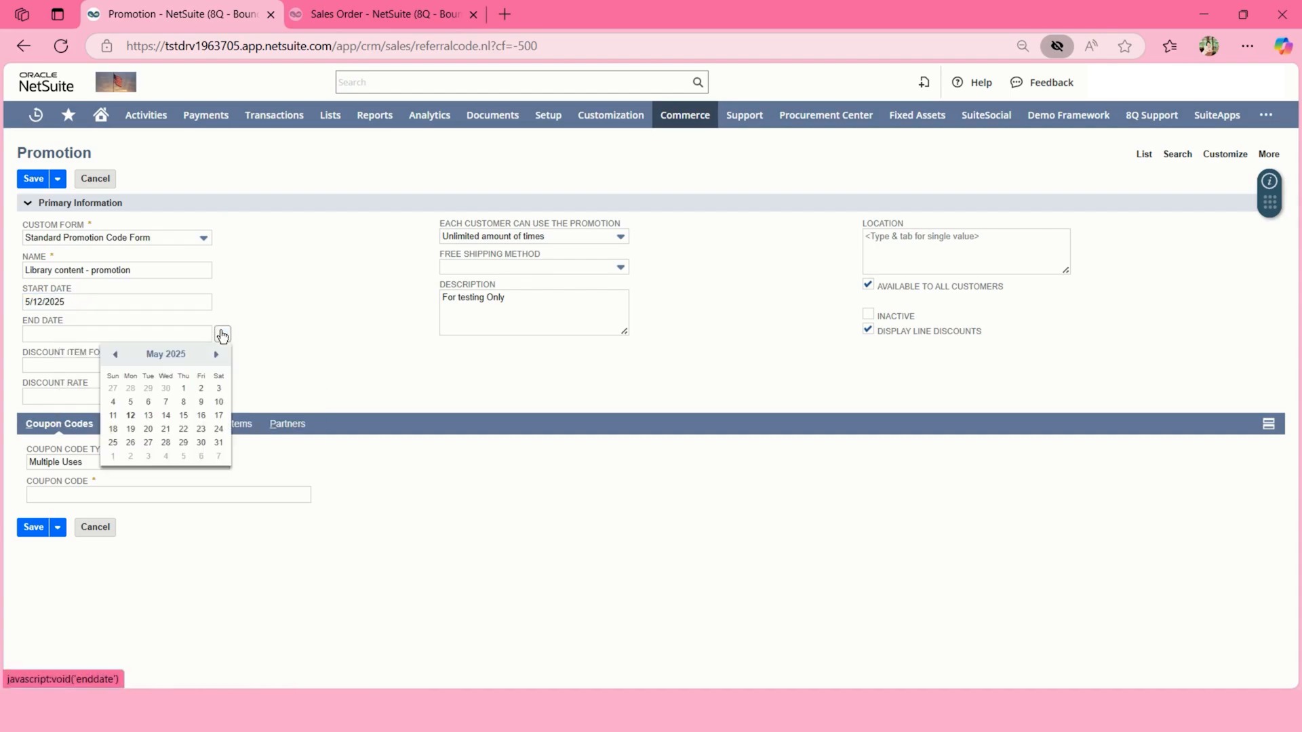
click(147, 416)
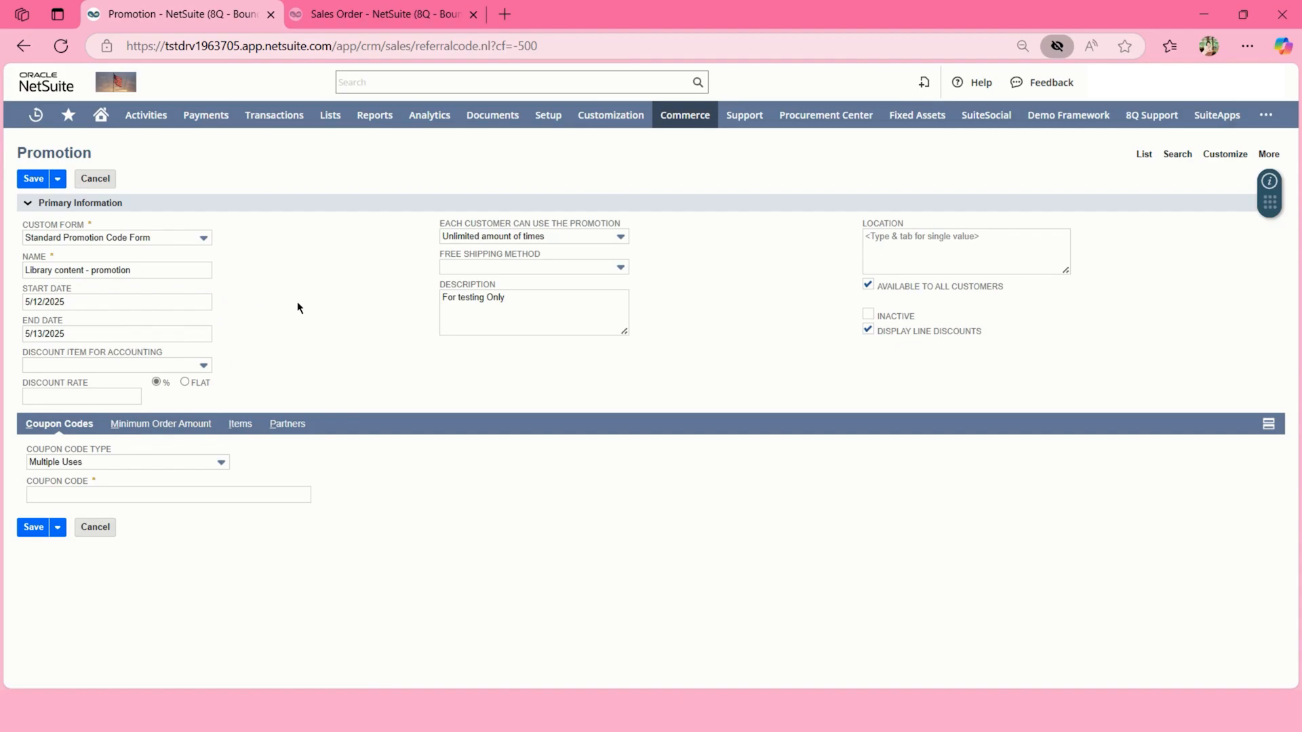
Use the Library Content: Promo discount item and change the discount rate to 20.0%.
click(190, 366)
click(306, 390)
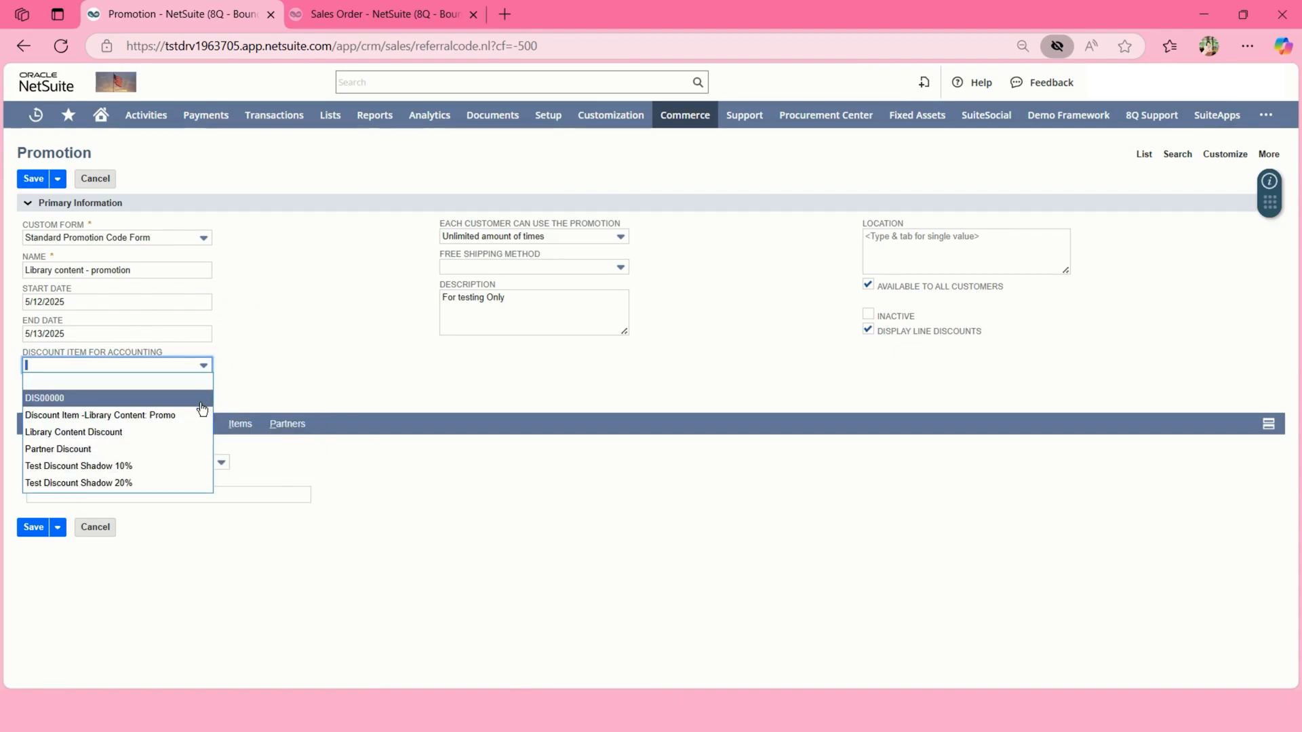
click(164, 416)
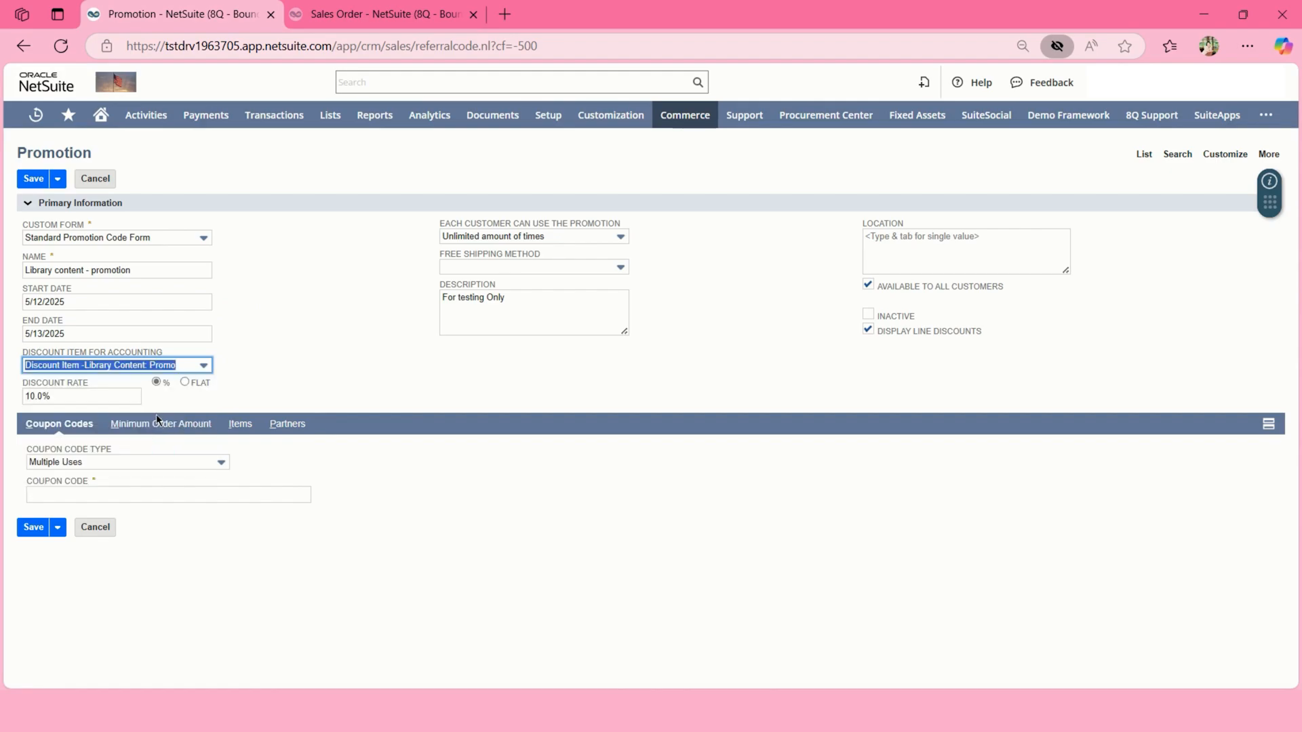
click(110, 397)
key(ctrl+a)
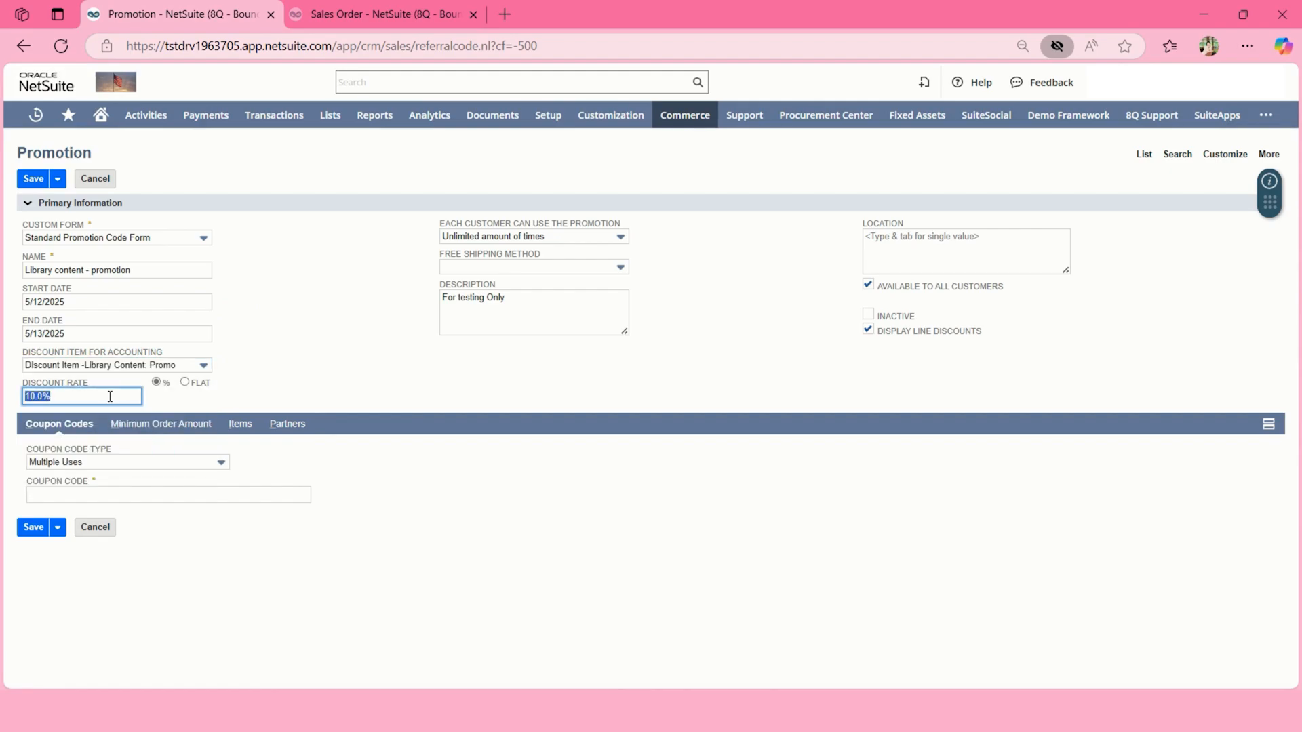
text(20.0)
text(%)
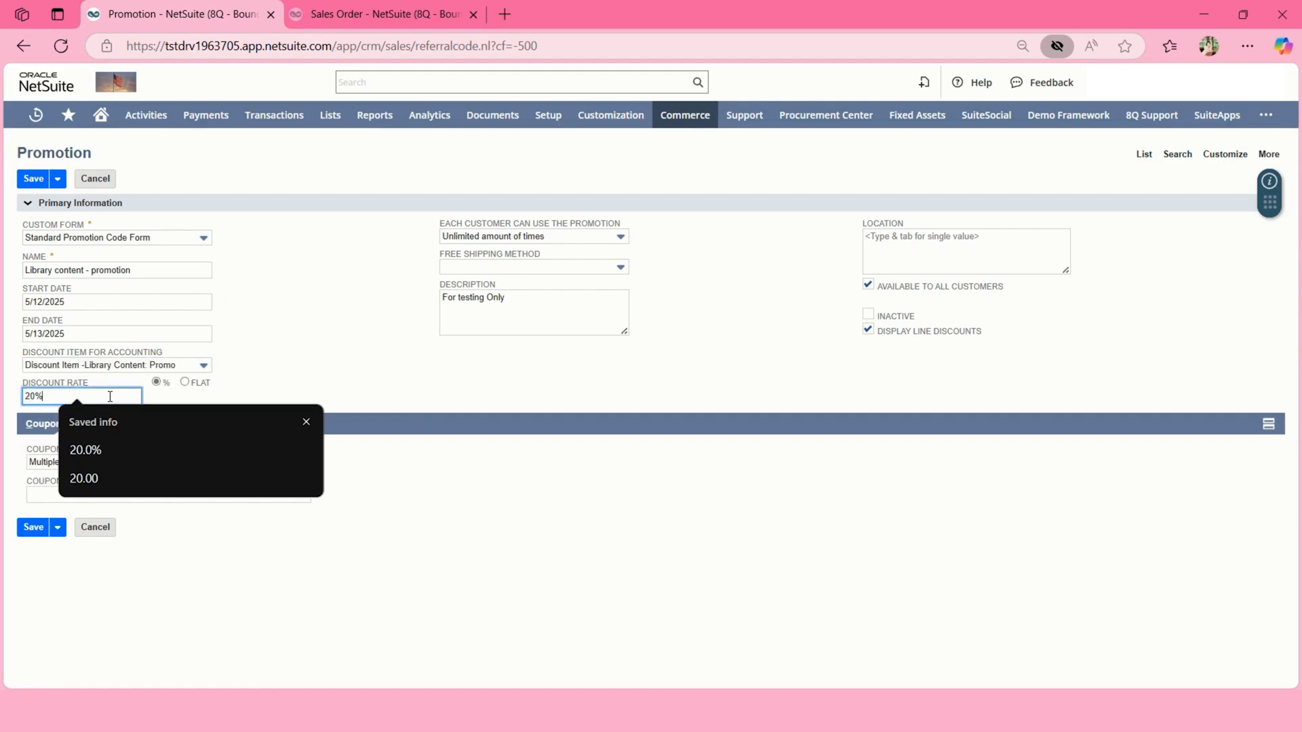
click(261, 366)
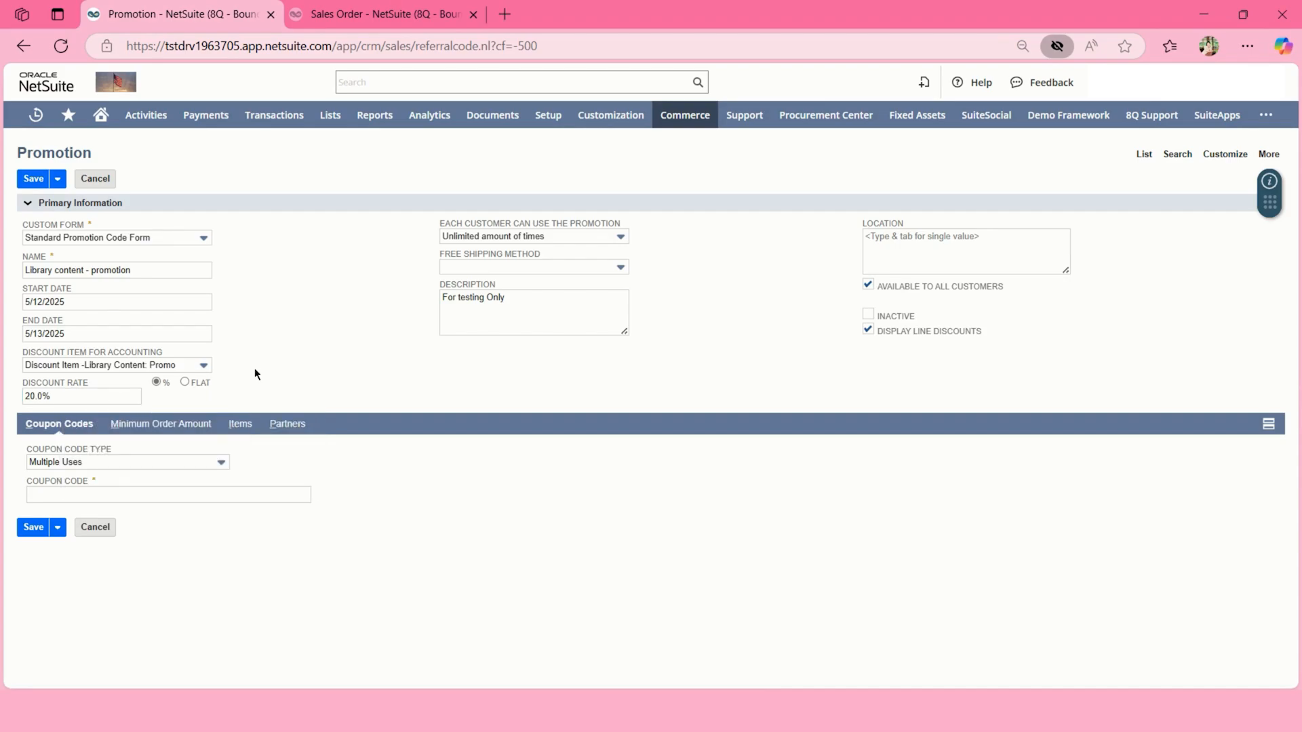
Enter the coupon code 'Library content'.
click(181, 501)
text(L)
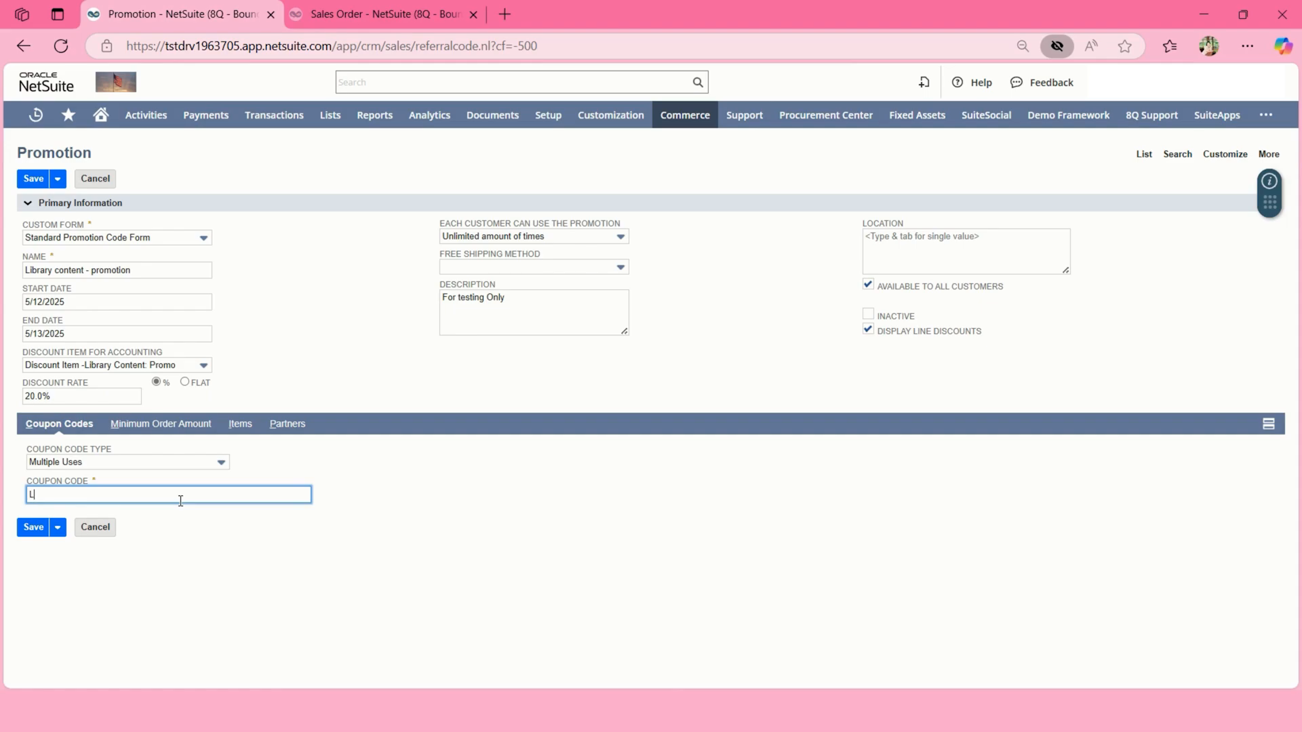
text(ibrary Conten)
click(63, 495)
key(BackSpace)
text(c)
click(194, 425)
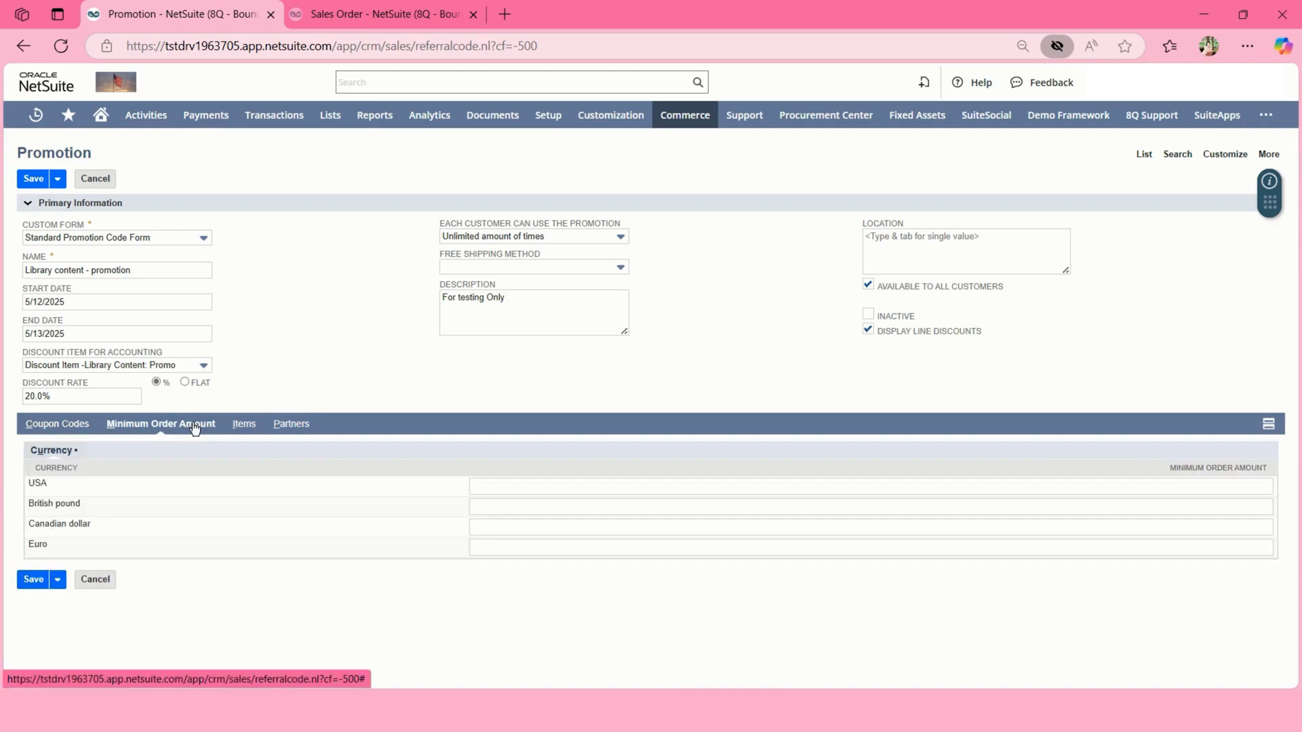
Limit the promotion to LGC Item Test and save it.
click(241, 425)
click(174, 526)
click(147, 527)
text(lgc)
key(Tab)
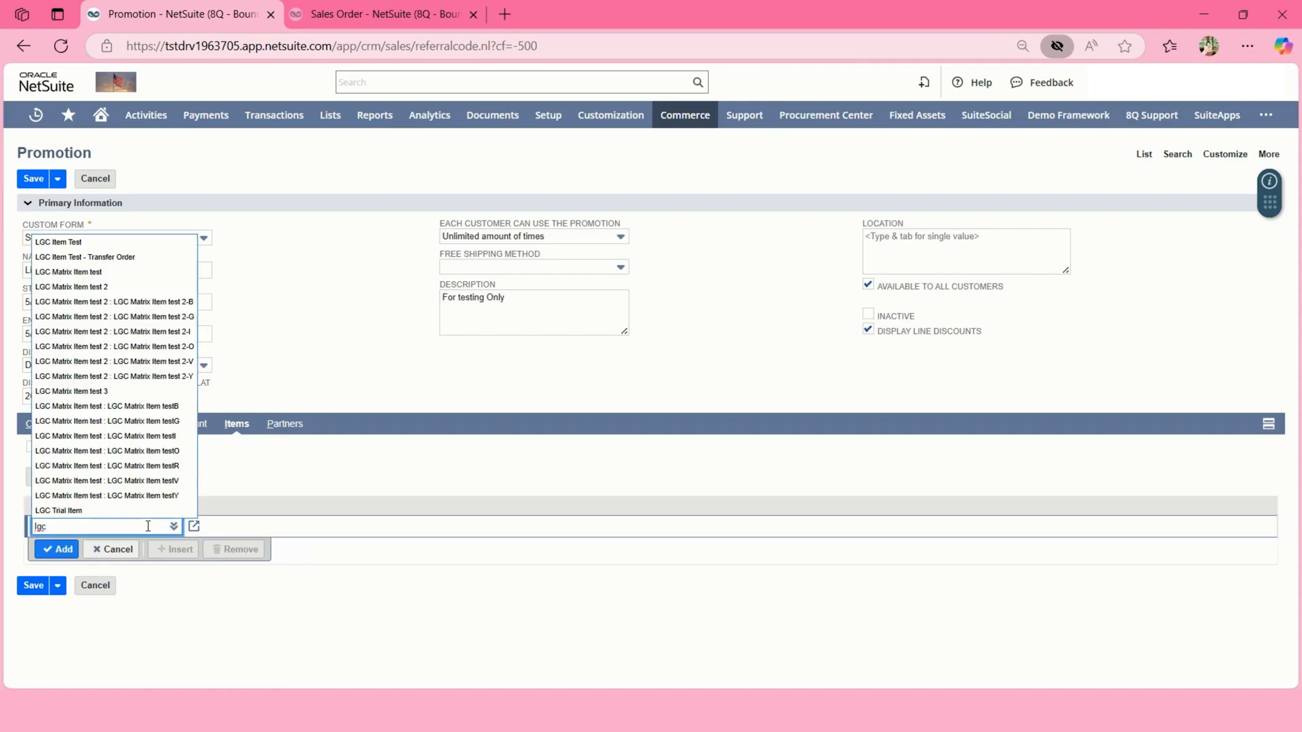
click(145, 239)
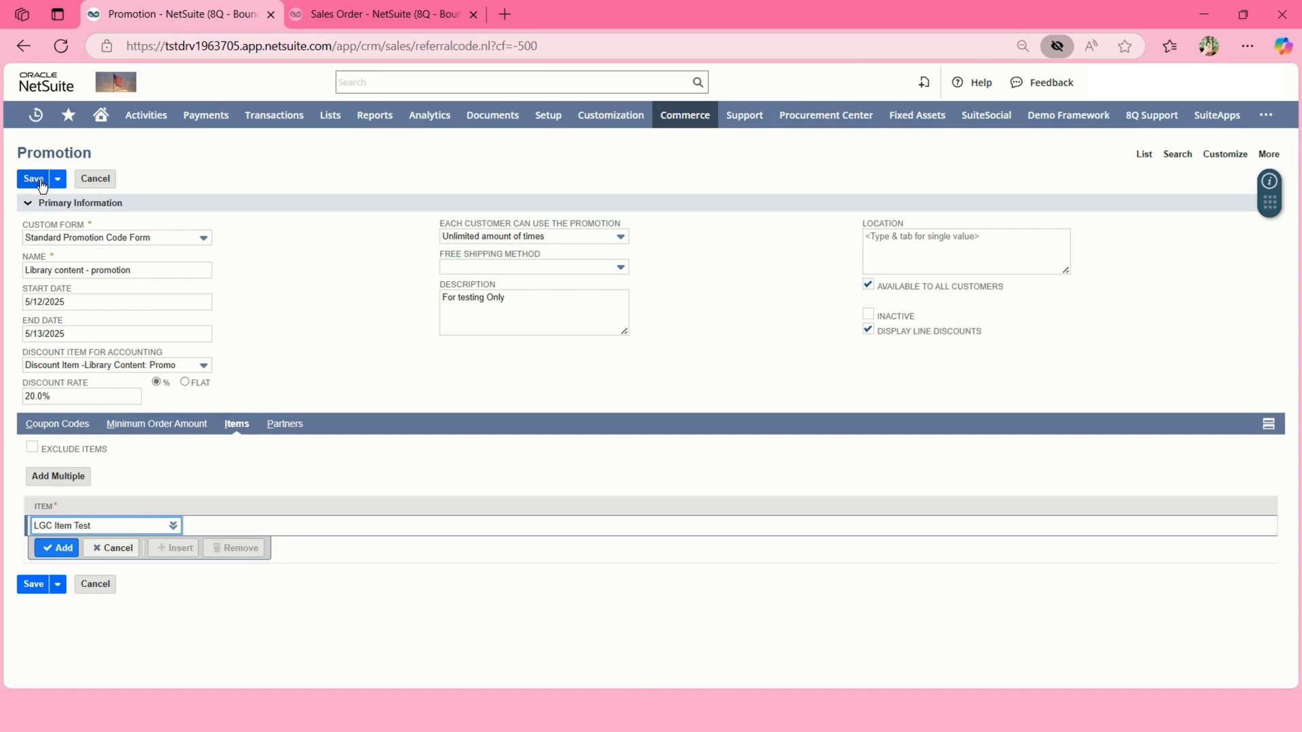
click(49, 548)
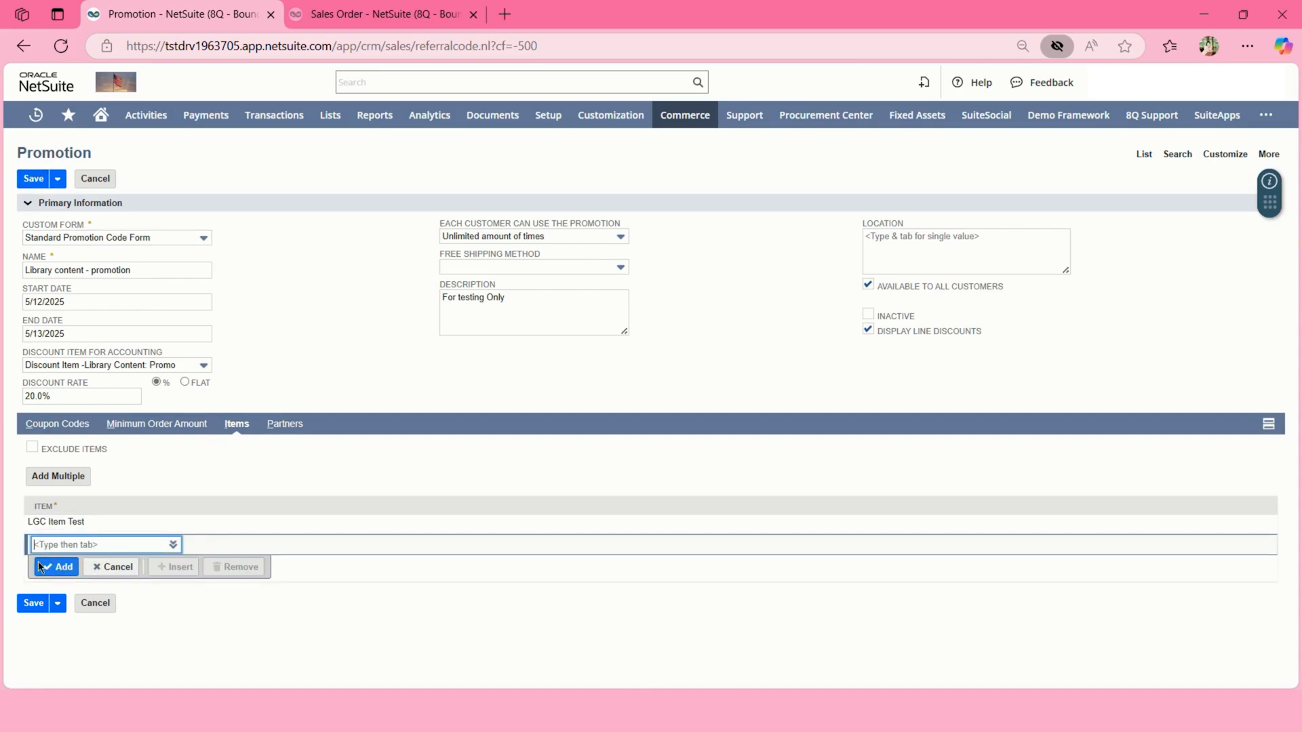
click(27, 602)
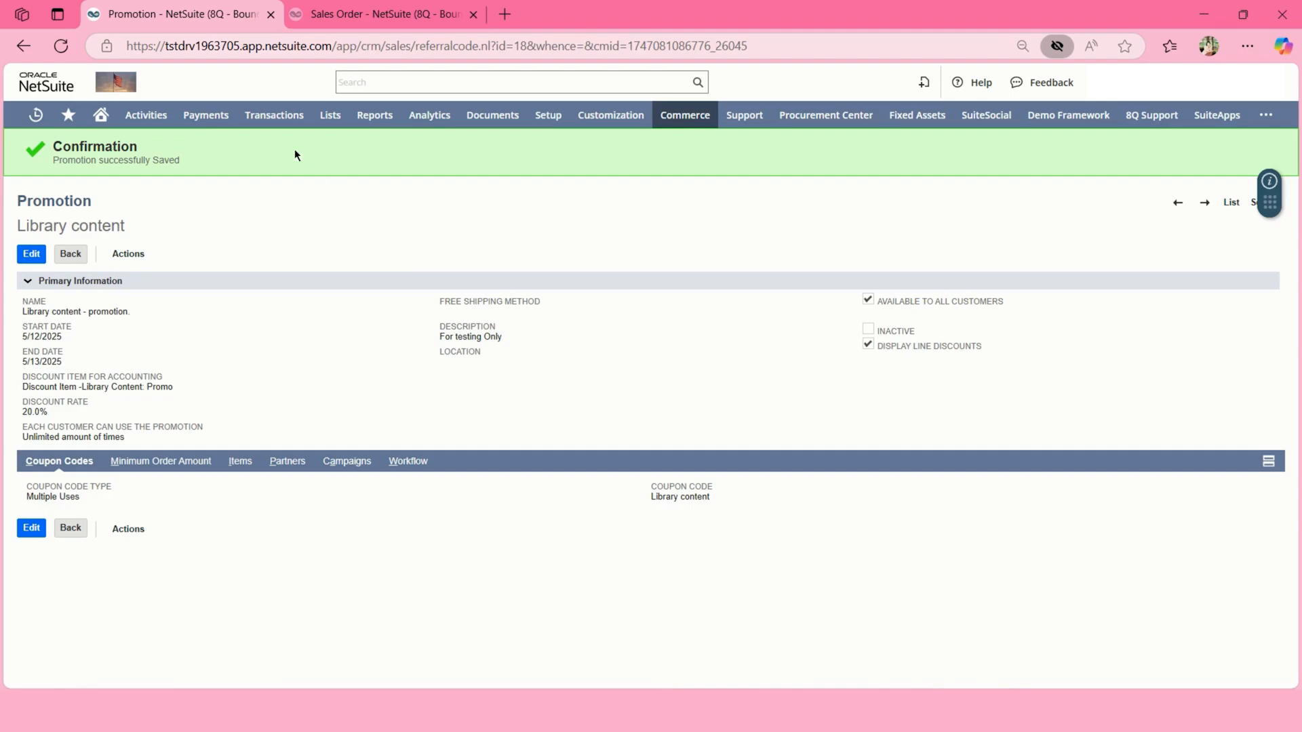
Start a new sales order via Transactions > Sales > Enter Sales Orders.
mouse_move(278, 122)
mouse_move(297, 285)
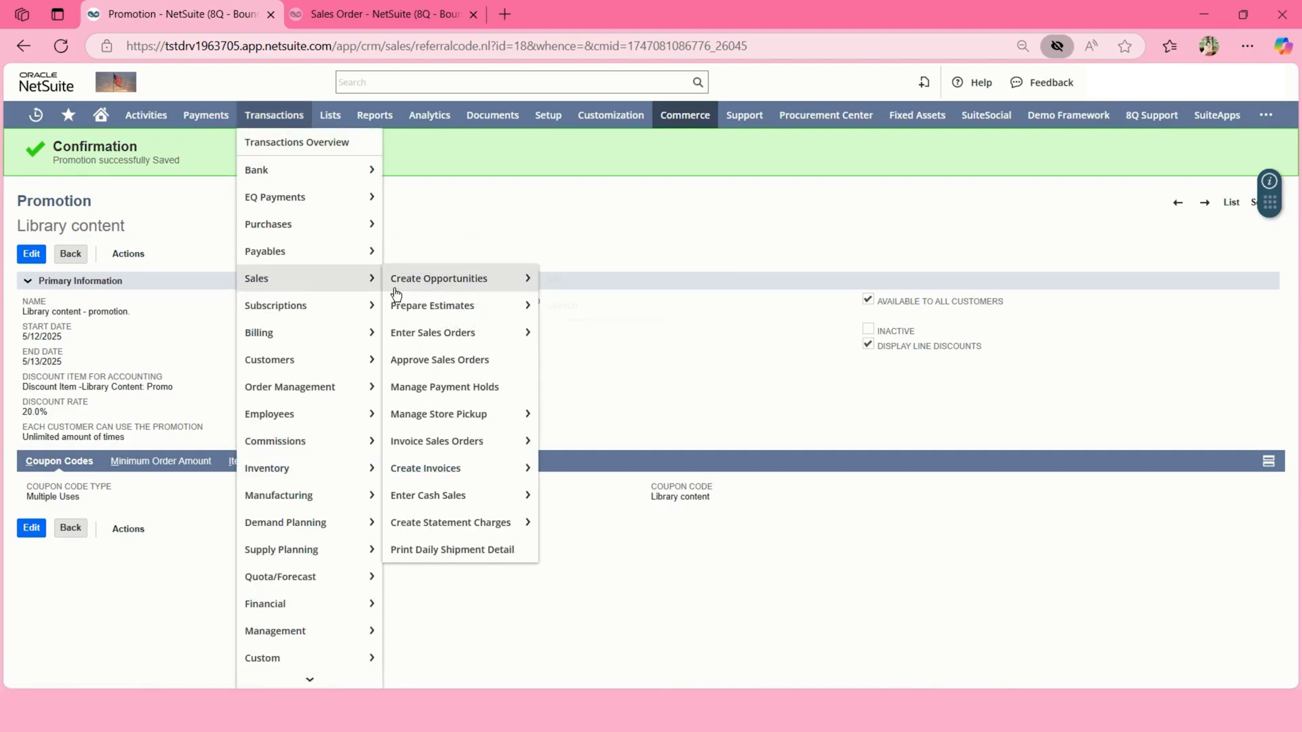
click(417, 333)
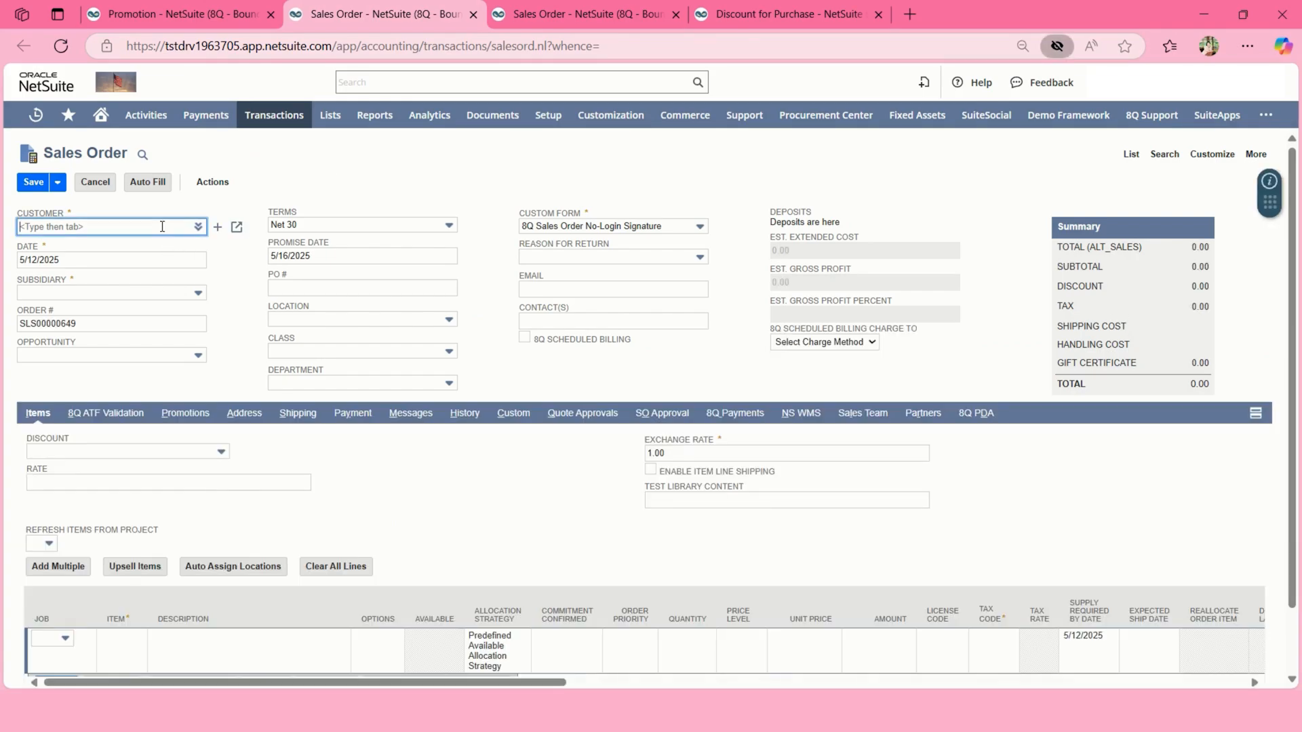
Set the customer to LGC Test Customer and add one LGC Item Test line at 20.00.
text(lgc)
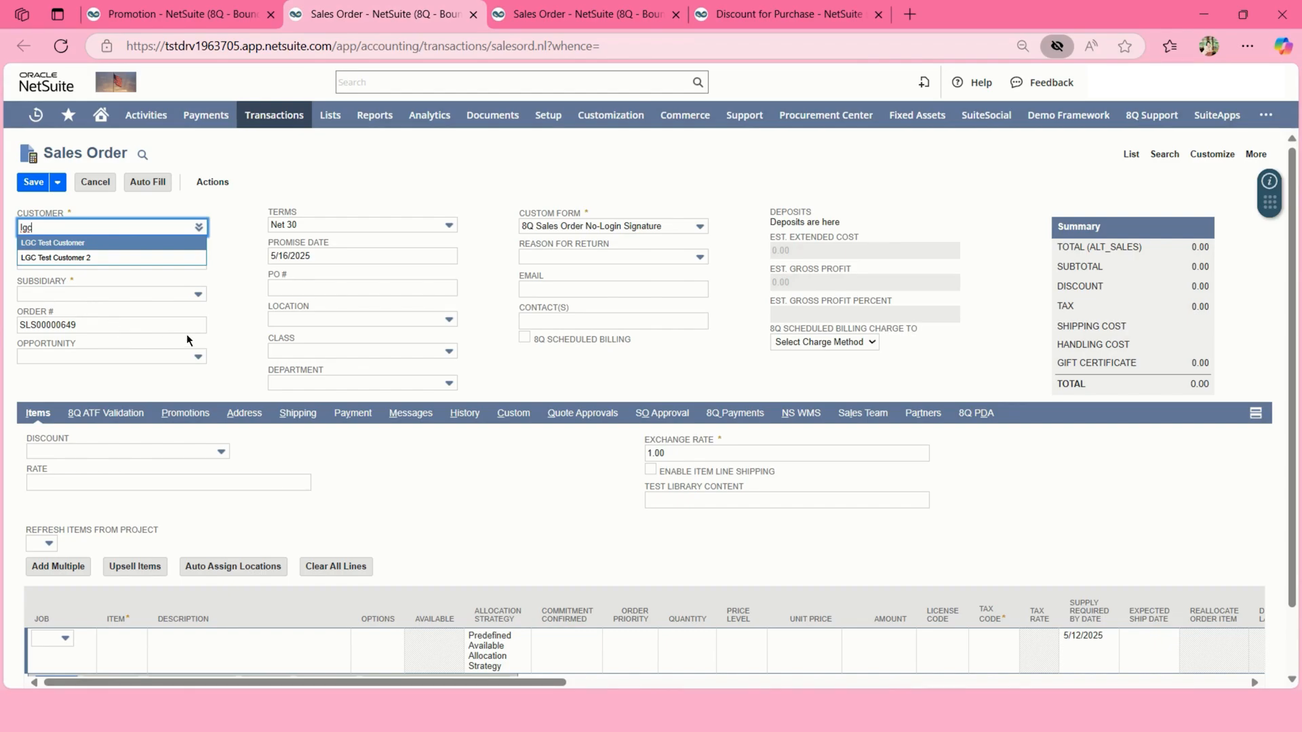
click(174, 243)
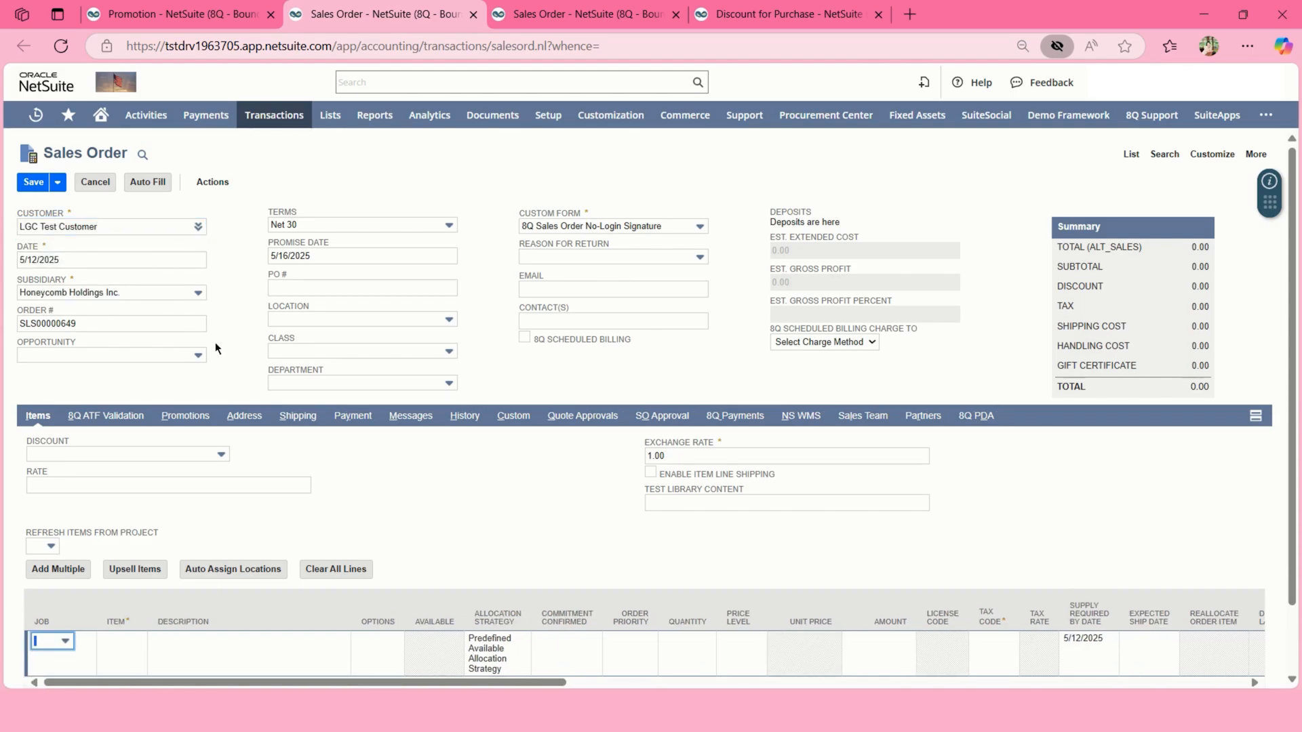
scroll(176, 421, down, 1)
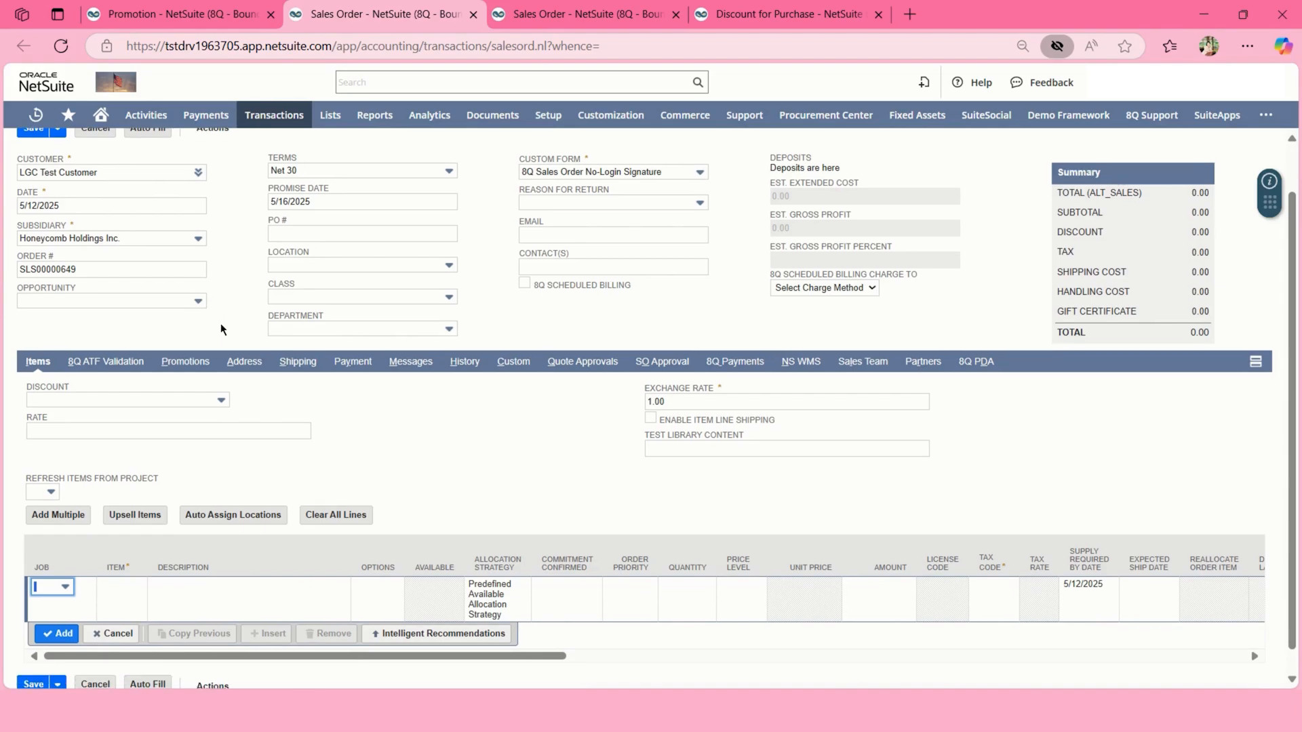
click(123, 590)
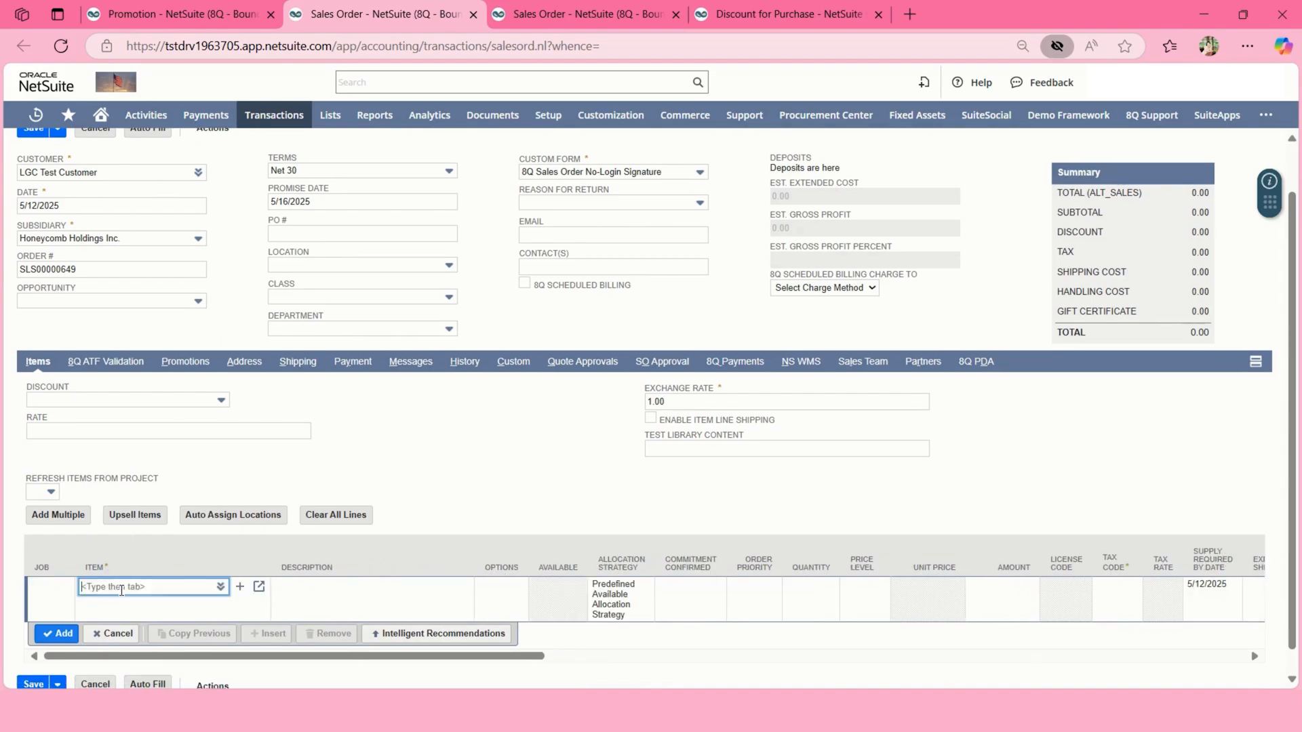
text(lgc)
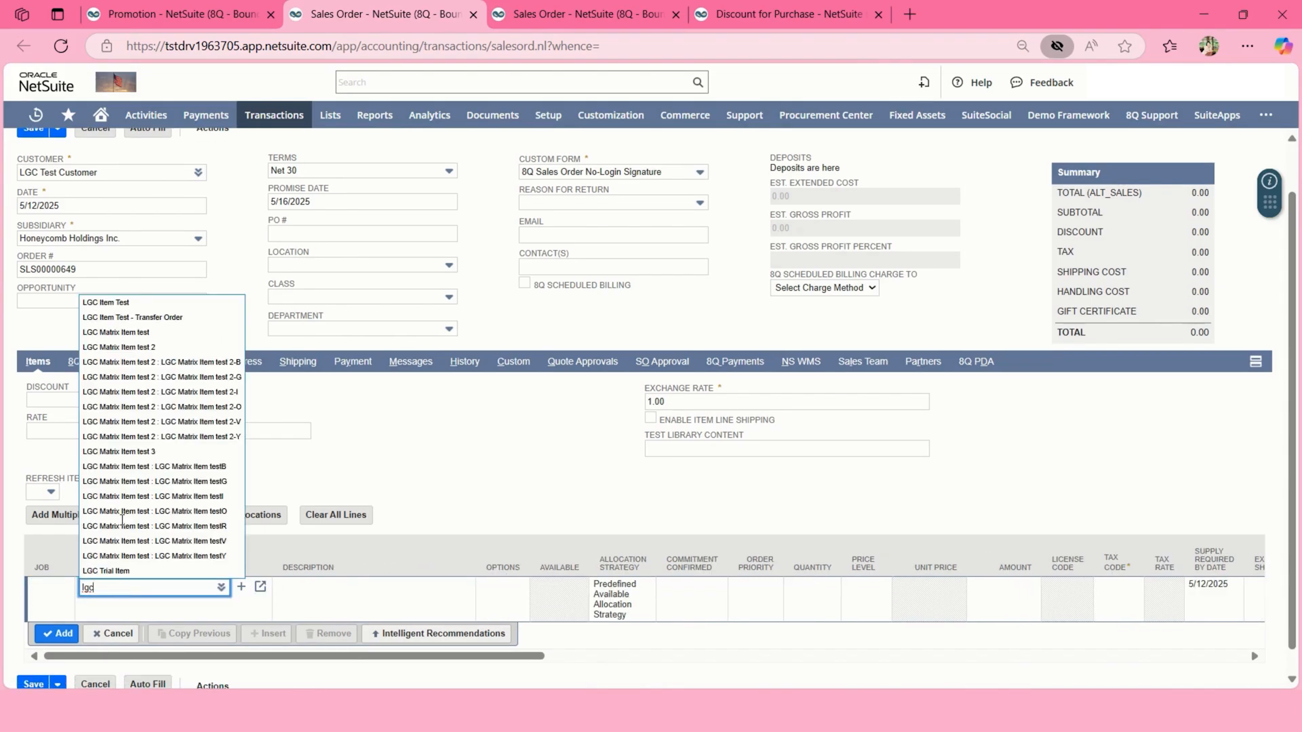
click(127, 303)
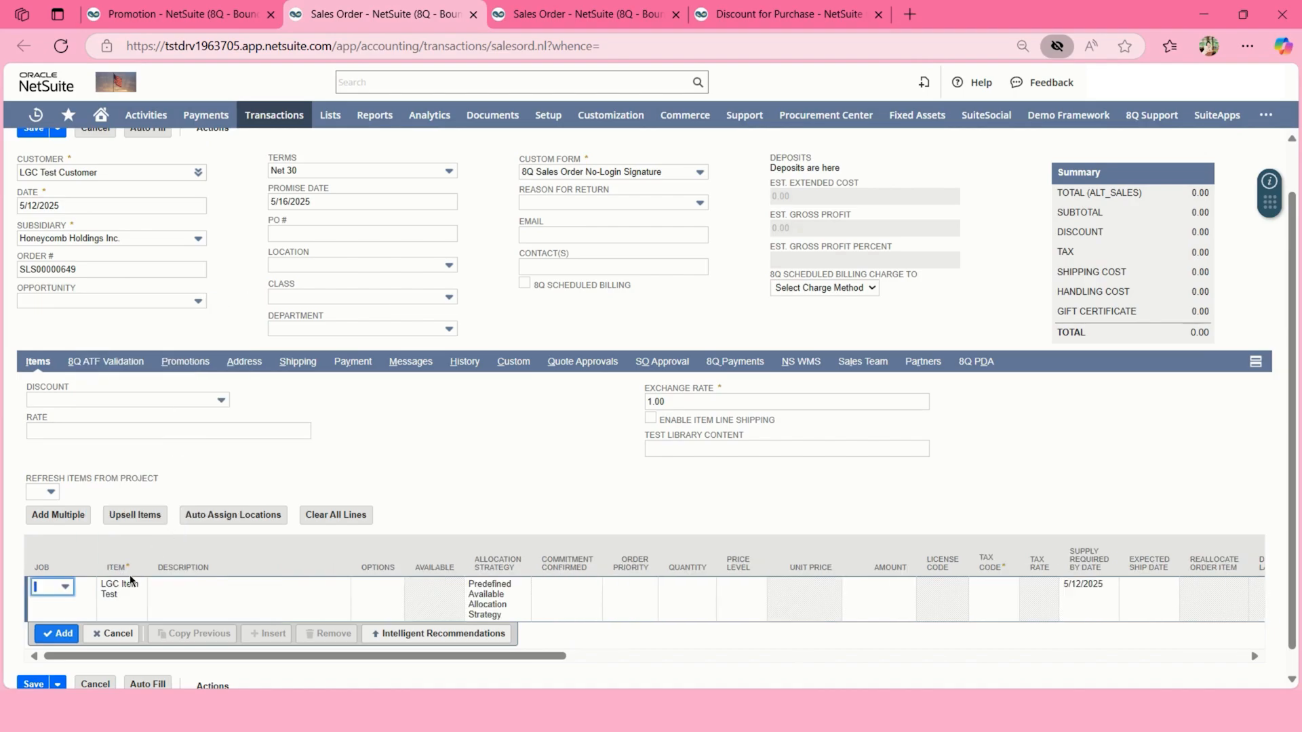
click(48, 644)
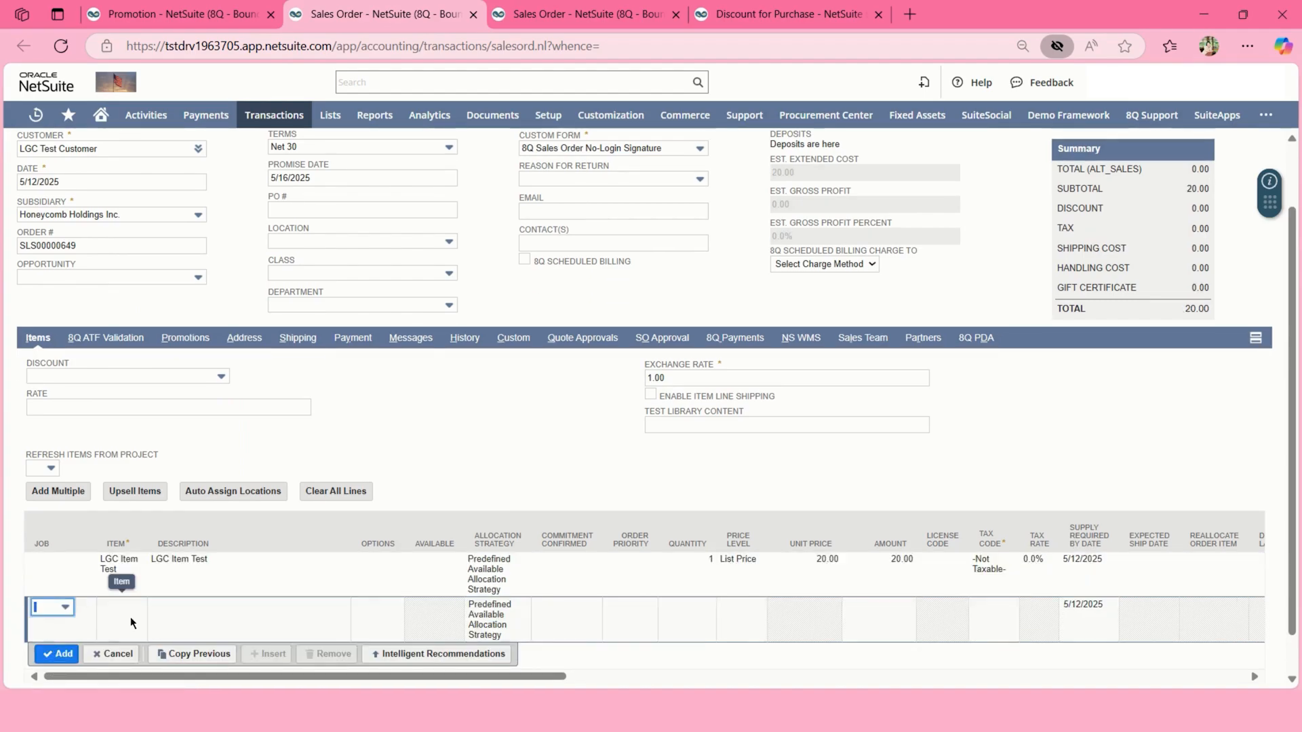
click(187, 339)
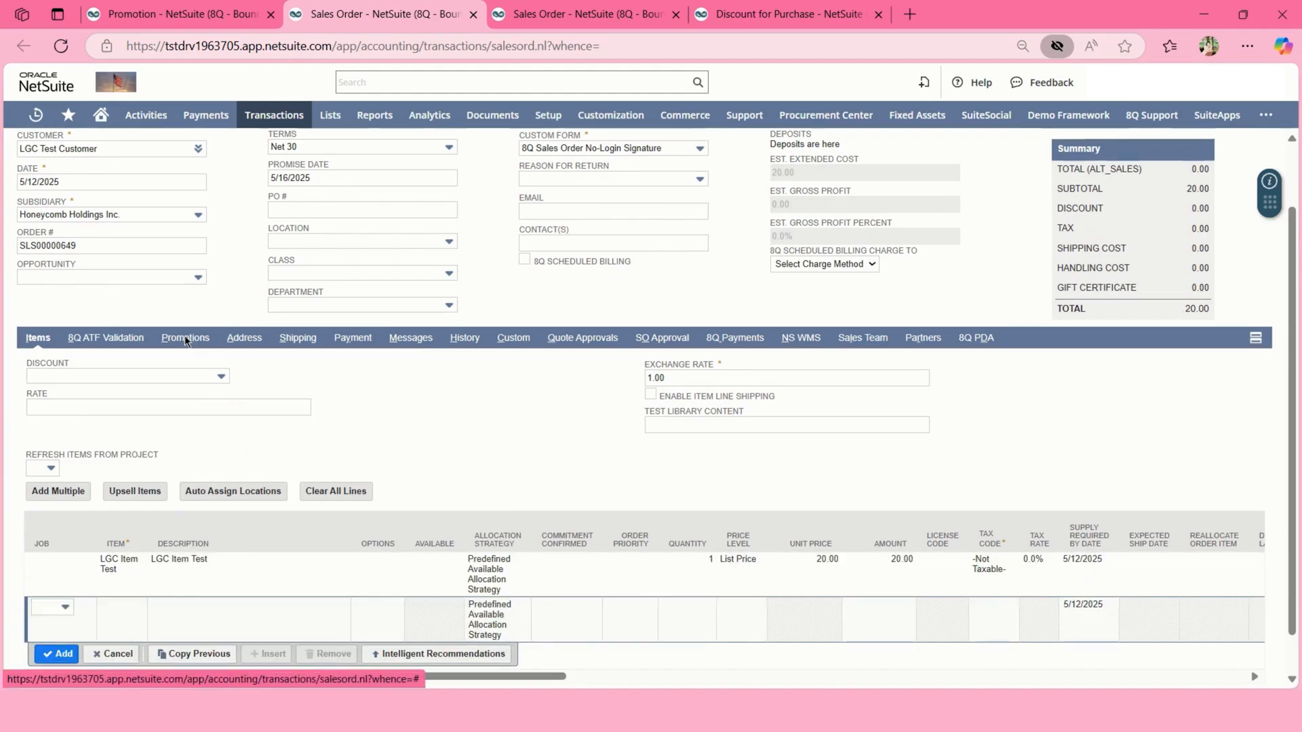
Apply 'Library content - promotion' to the order, adding a -4.00 discount line.
click(104, 510)
click(102, 540)
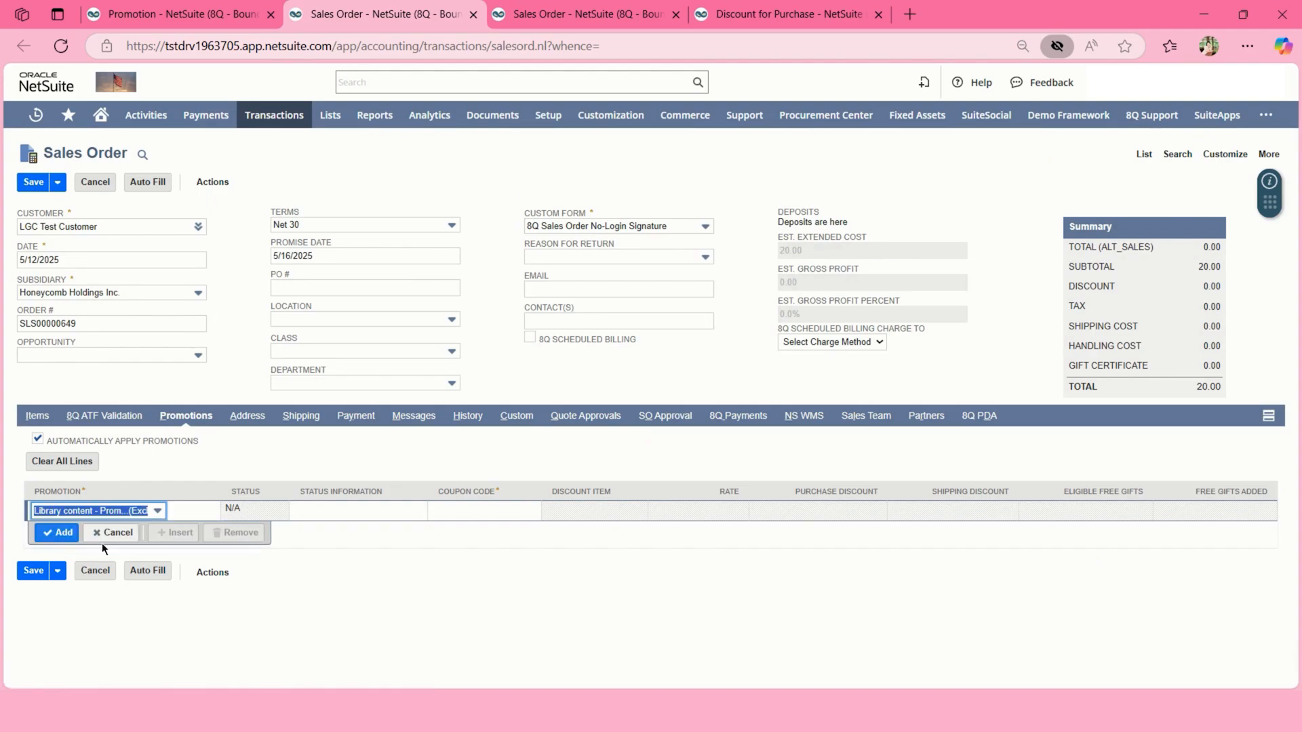
click(61, 533)
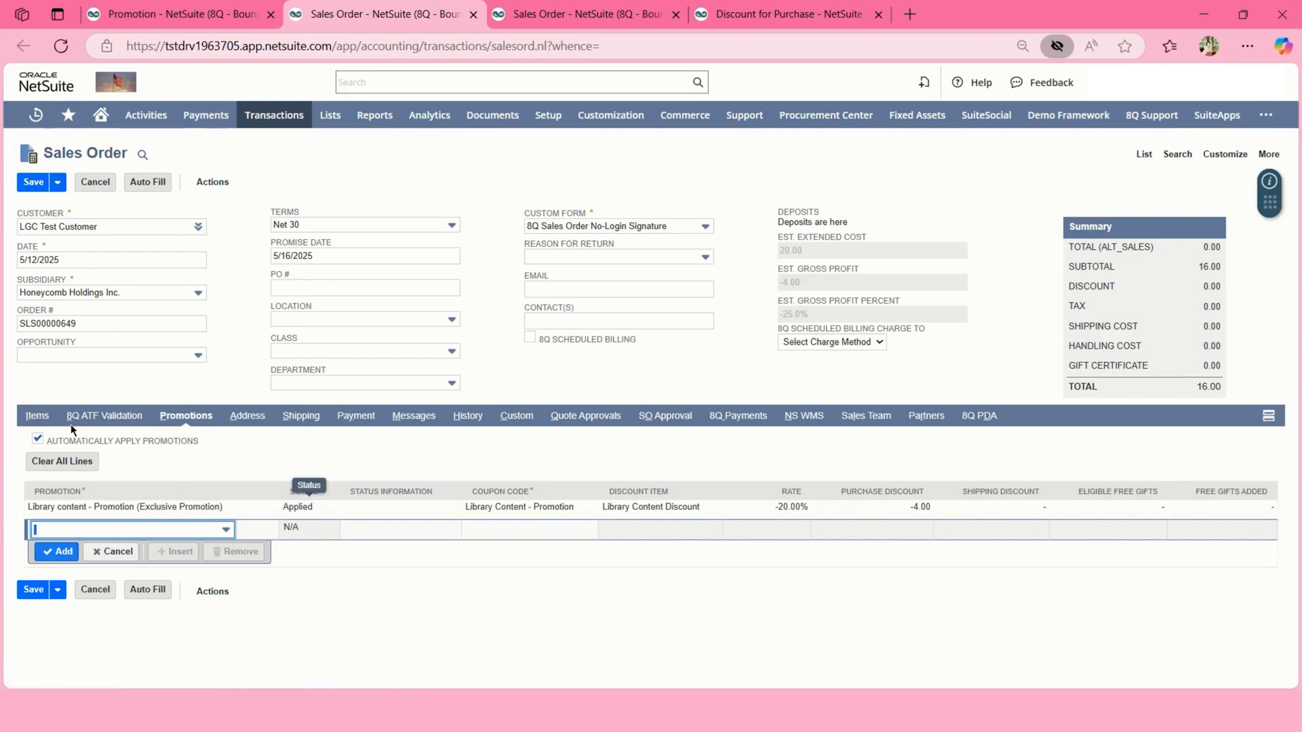
click(39, 417)
Review the discount line and save the sales order with its 16.00 total.
scroll(283, 556, down, 2)
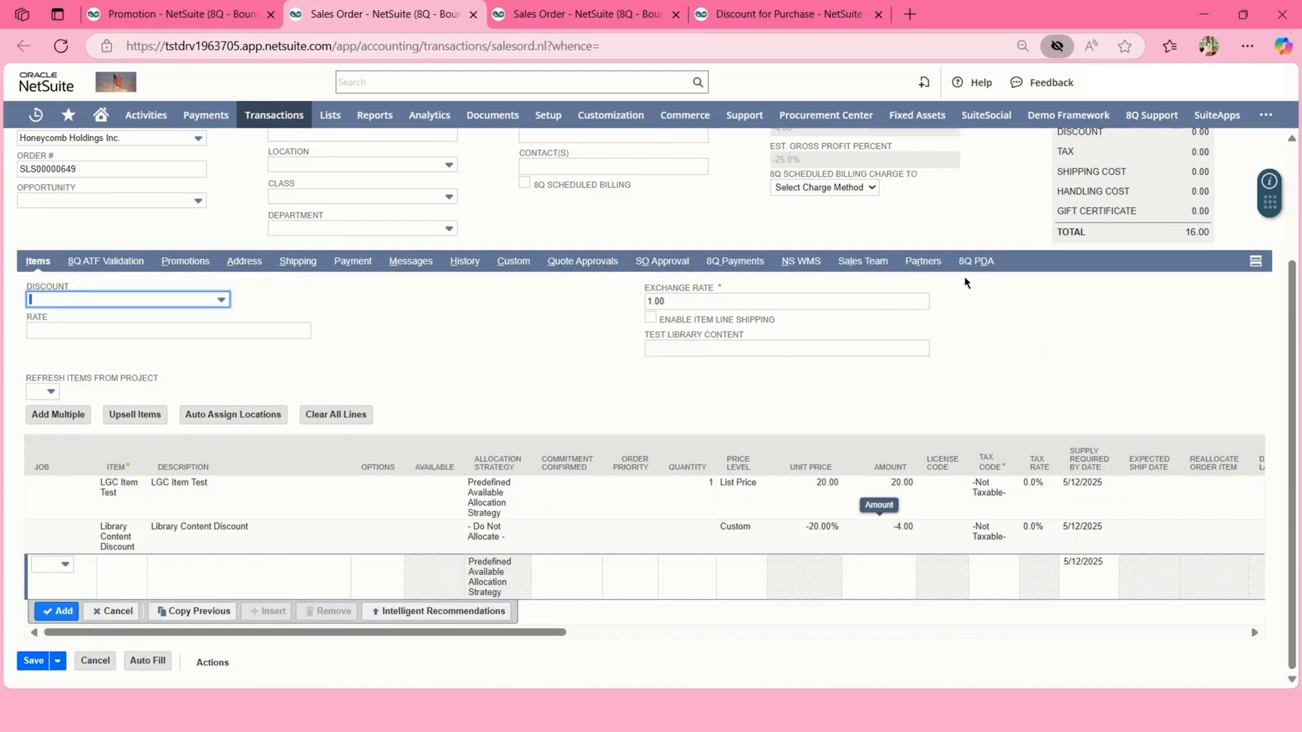
scroll(965, 275, up, 1)
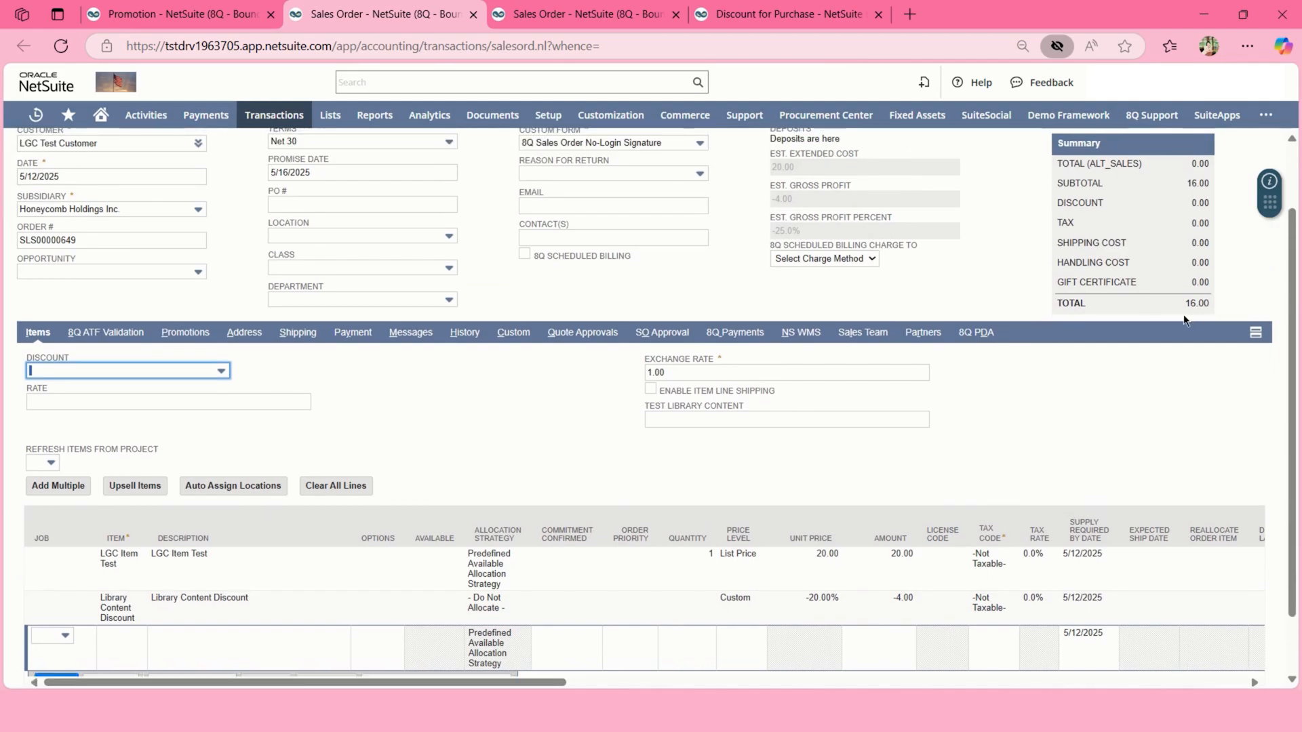
scroll(660, 319, up, 1)
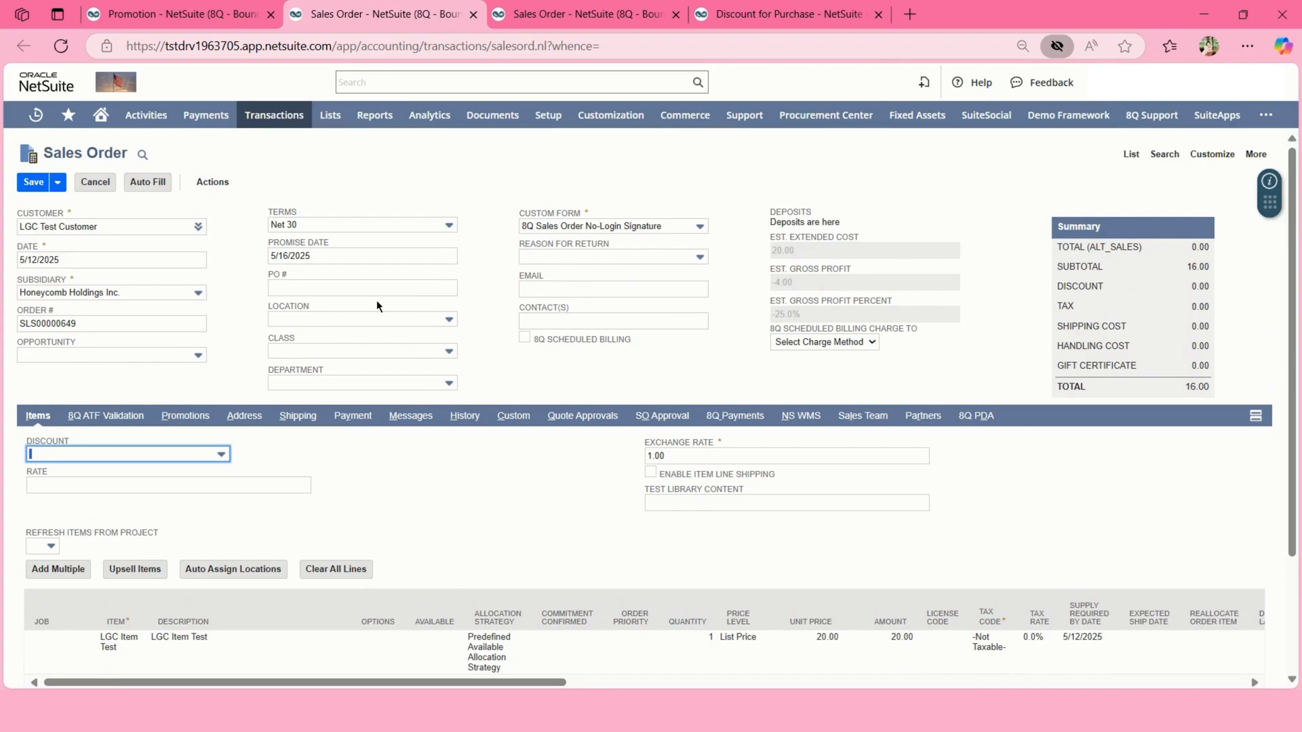
click(33, 184)
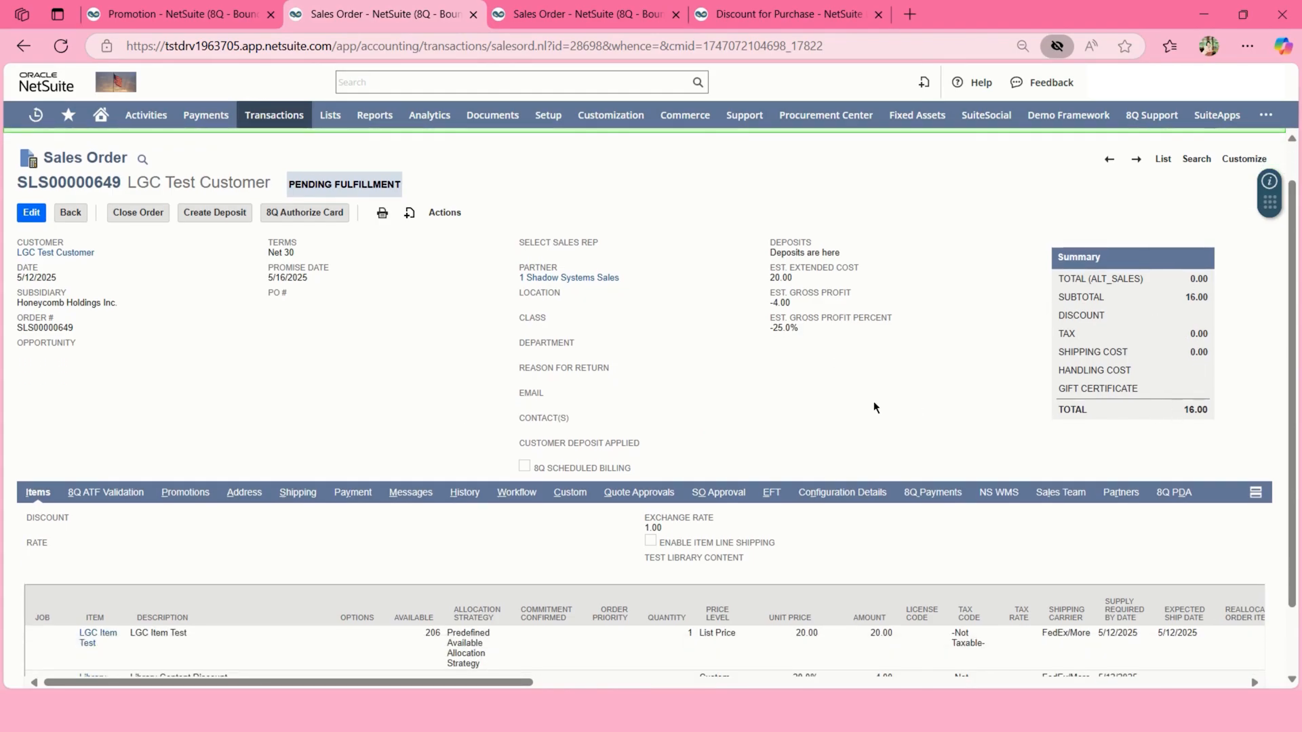
scroll(860, 400, down, 2)
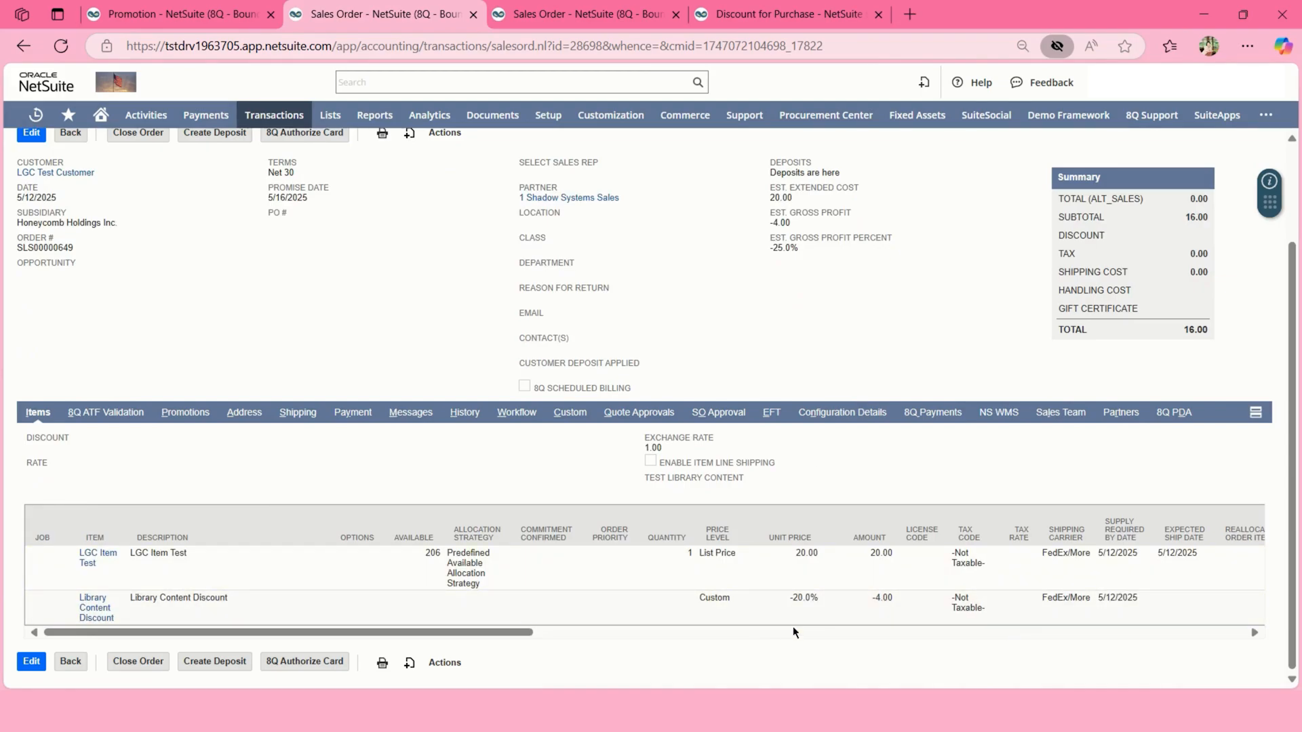
scroll(462, 416, up, 3)
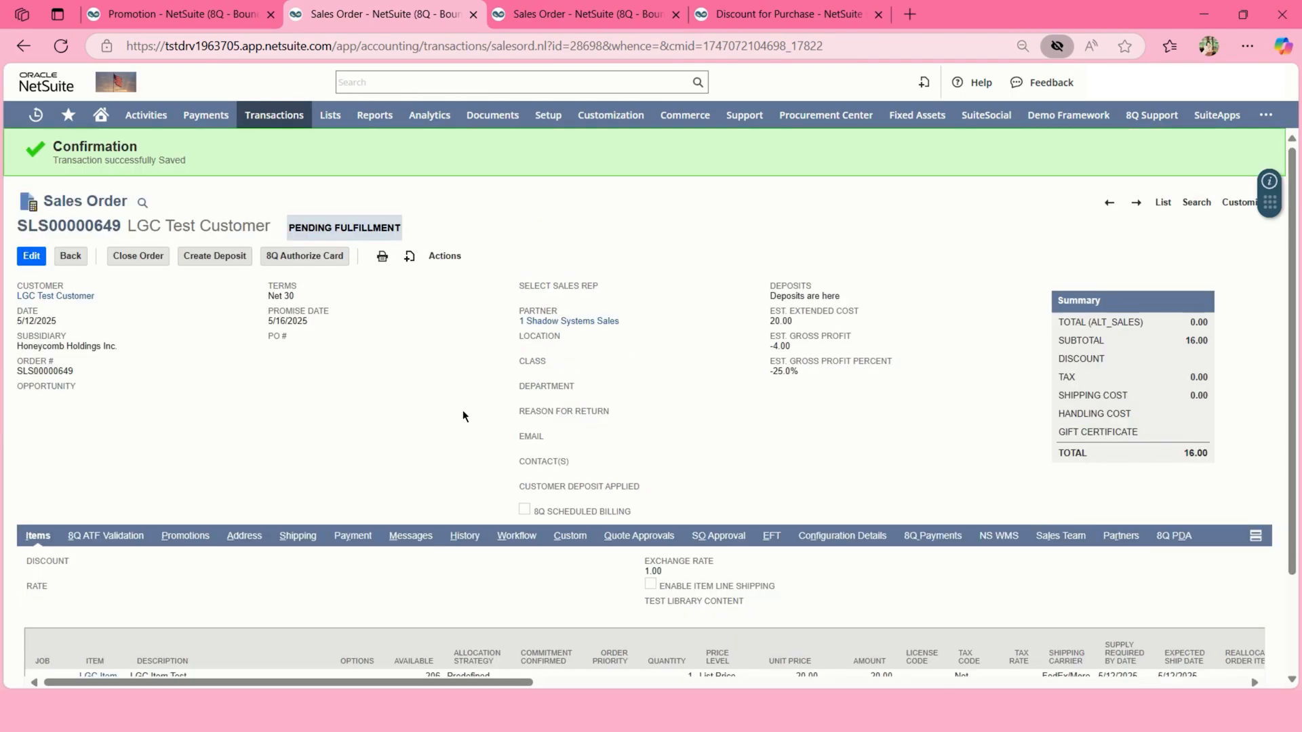